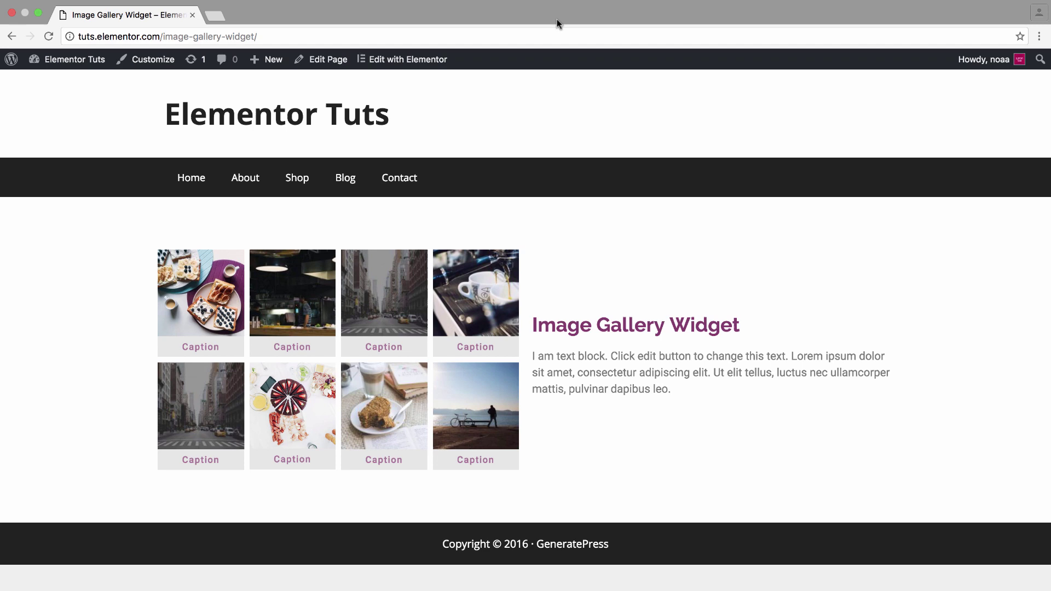
Open the page in Elementor and drag an Image Gallery widget into the empty left column.
left_click(411, 67)
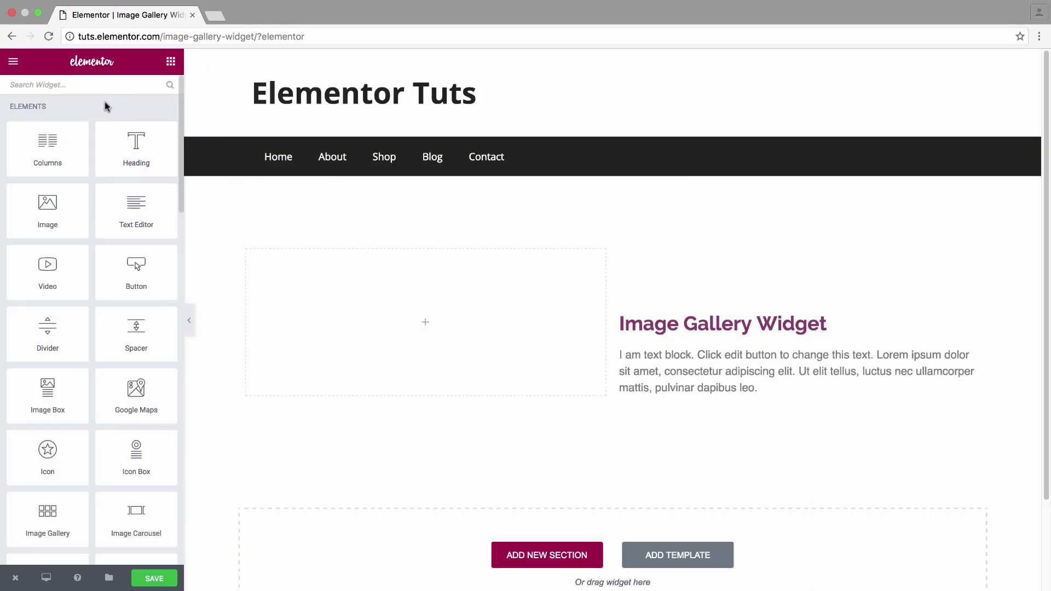
left_click(95, 85)
type("ima")
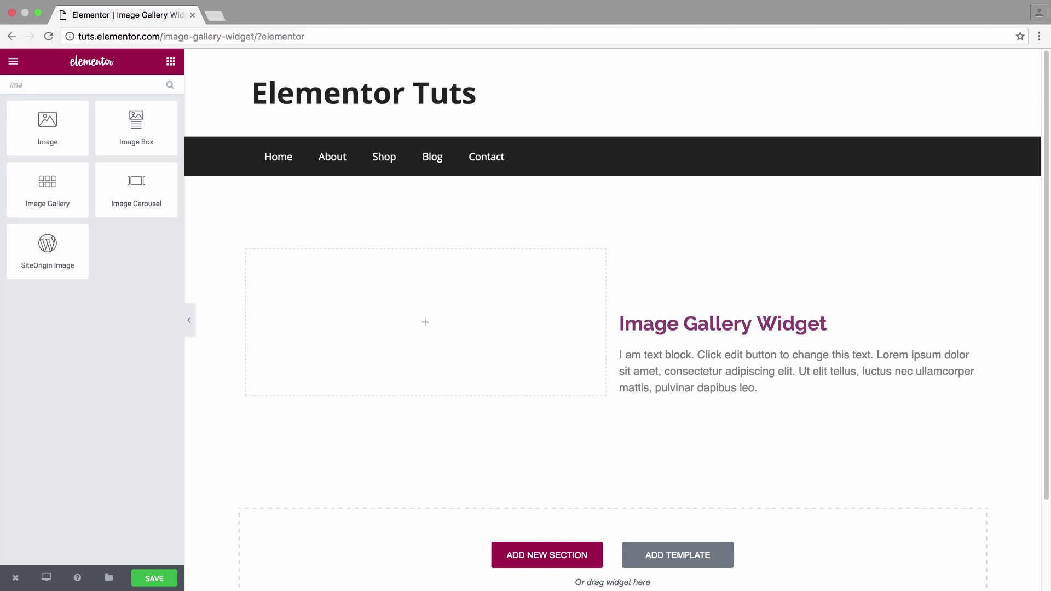
type("ge galler")
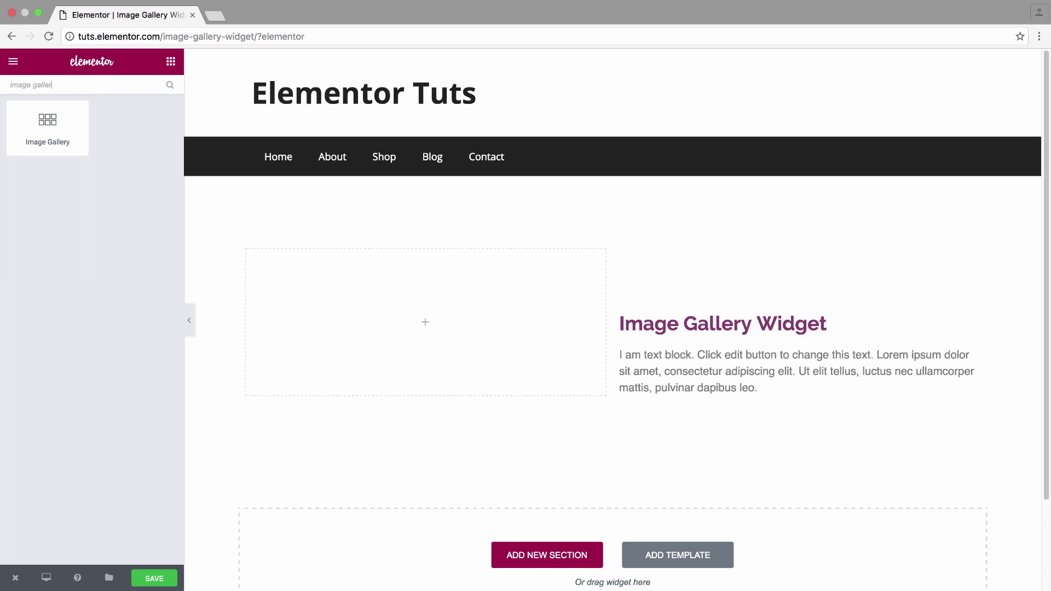
type("y")
left_click_drag(80, 102, 418, 312)
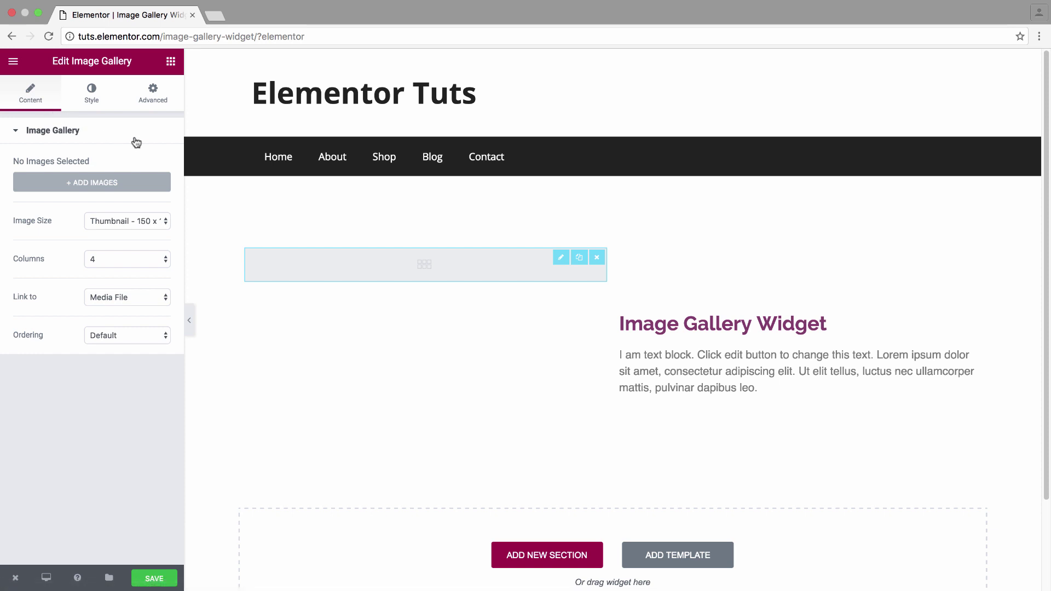
In the Media Library, select the city street, espresso, waffles, dark kitchen, portrait and cake photos.
left_click(121, 186)
left_click(244, 120)
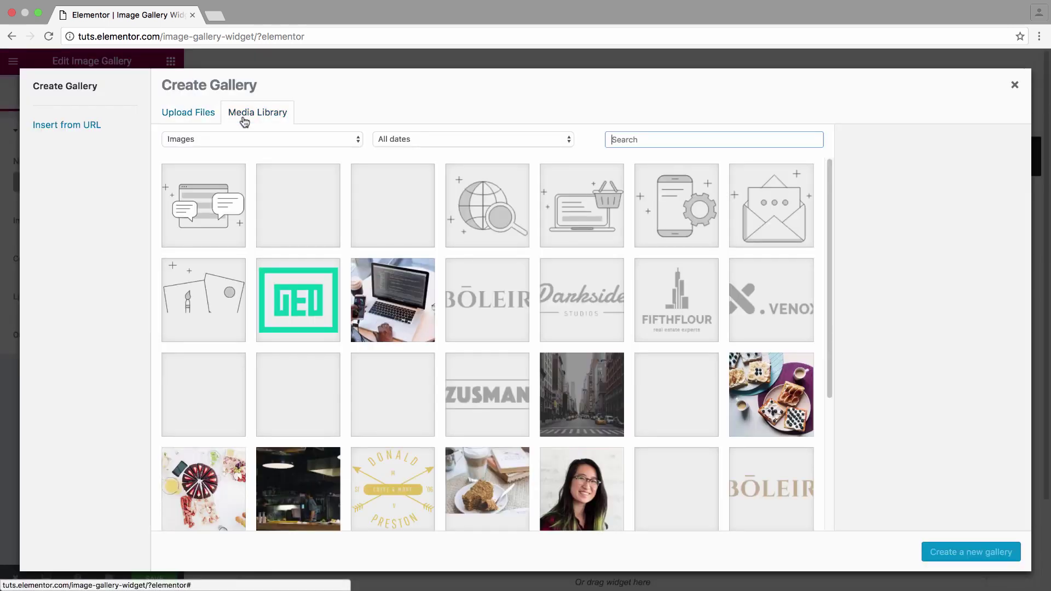
scroll(279, 236, "down", 1)
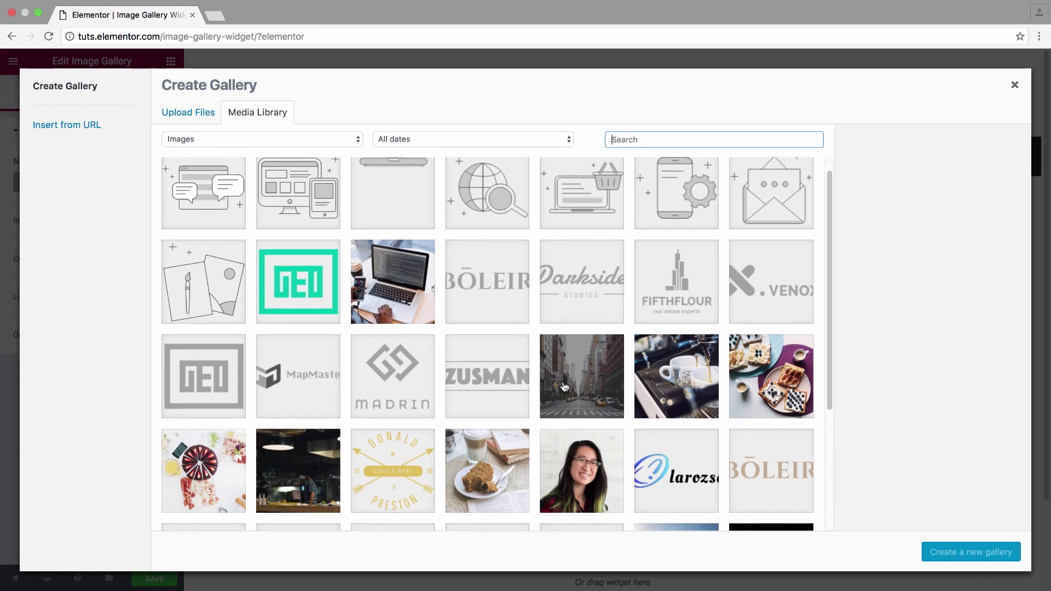
left_click(581, 377)
left_click(676, 378)
left_click(749, 380)
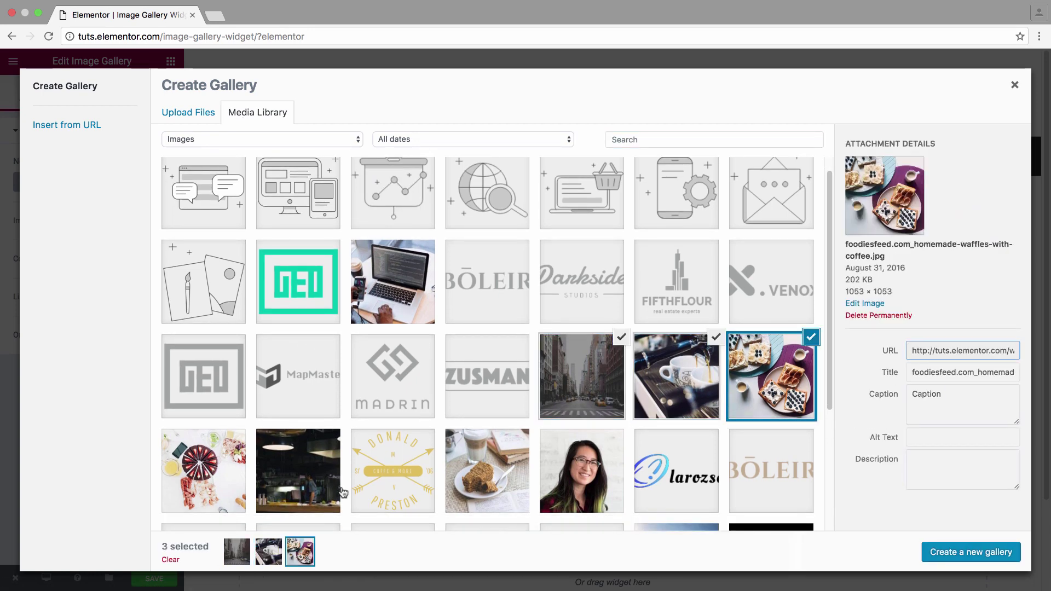
left_click(291, 479)
left_click(567, 477)
left_click(514, 474)
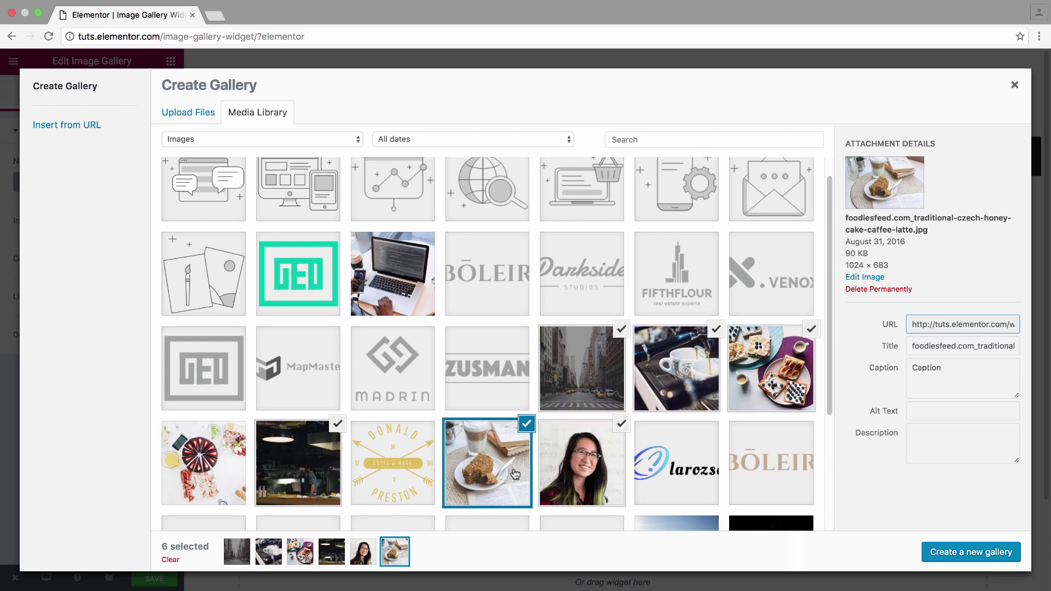
Add the beach bicycle and autumn leaves photos, then create a new gallery from all eight.
scroll(515, 473, "down", 2)
scroll(515, 473, "down", 1)
left_click(687, 444)
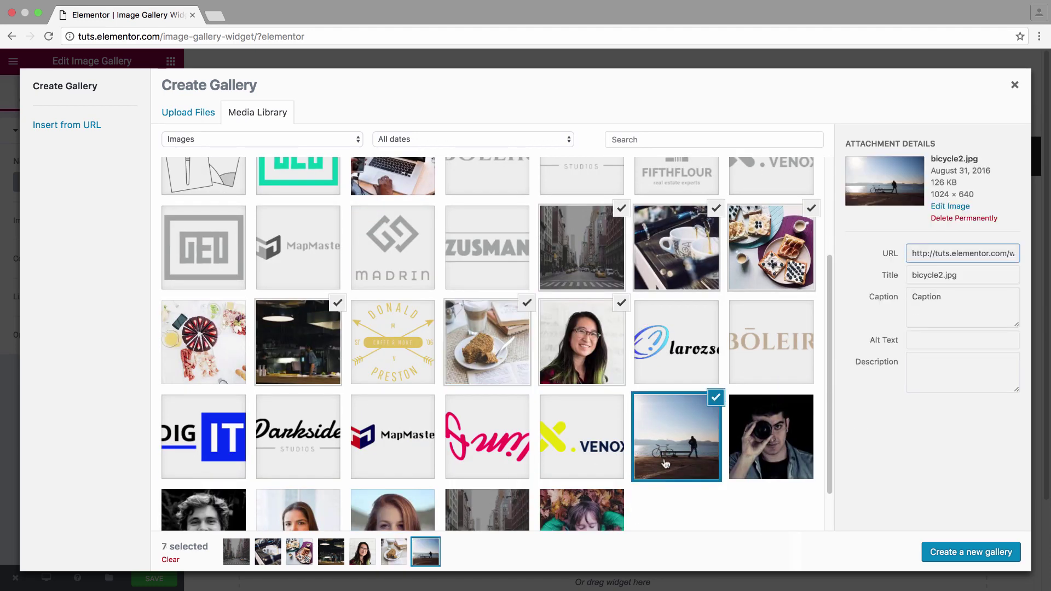
left_click(592, 509)
left_click(932, 548)
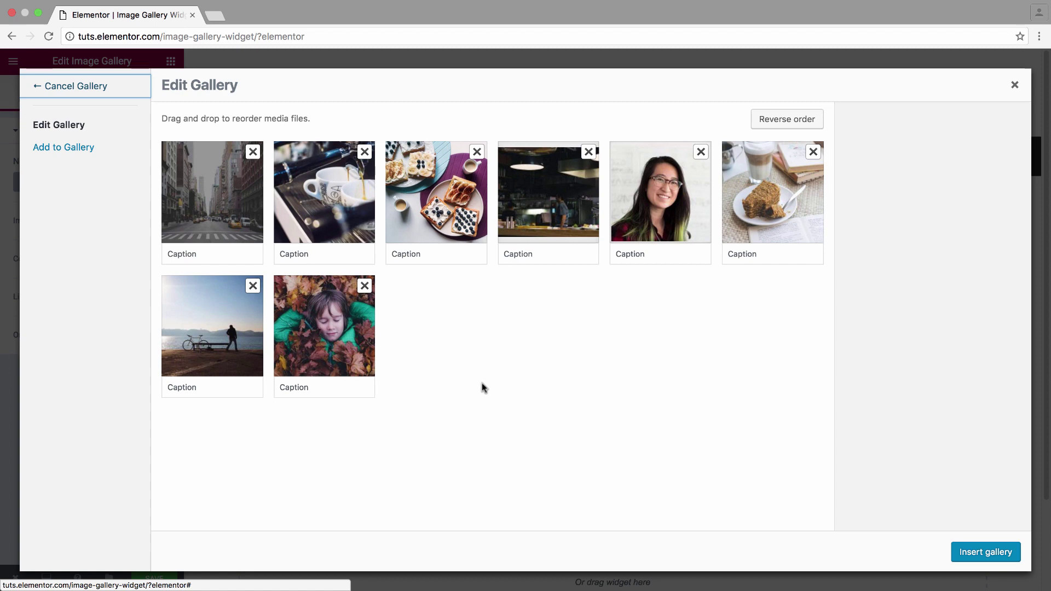
Insert the eight-photo gallery into the Image Gallery widget.
left_click(1014, 555)
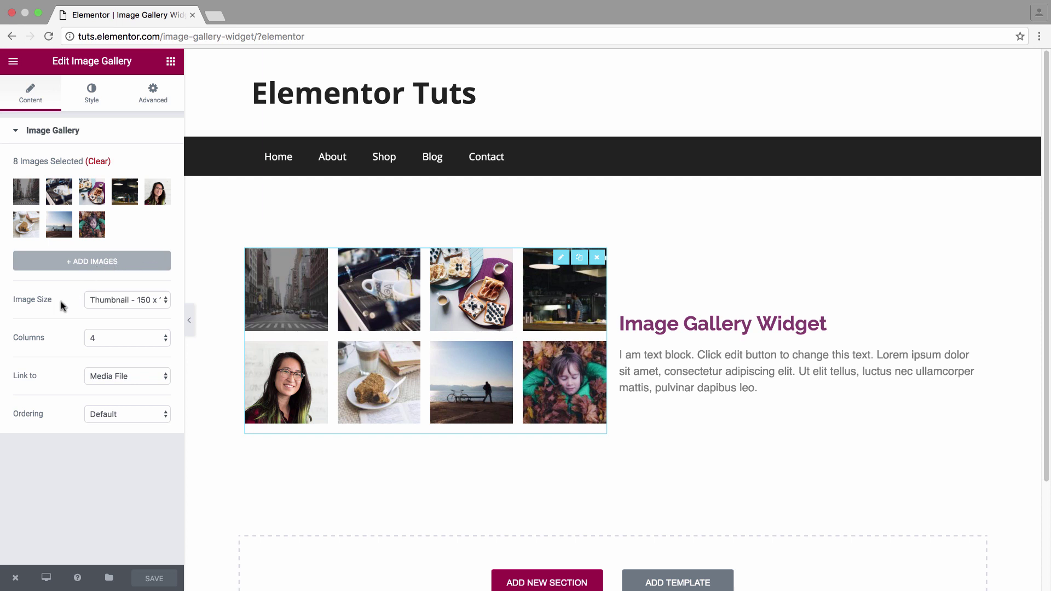
Keep Thumbnail 150 x 150 size, try 6 columns then return to 4, keep Media File links and Default ordering.
left_click(101, 301)
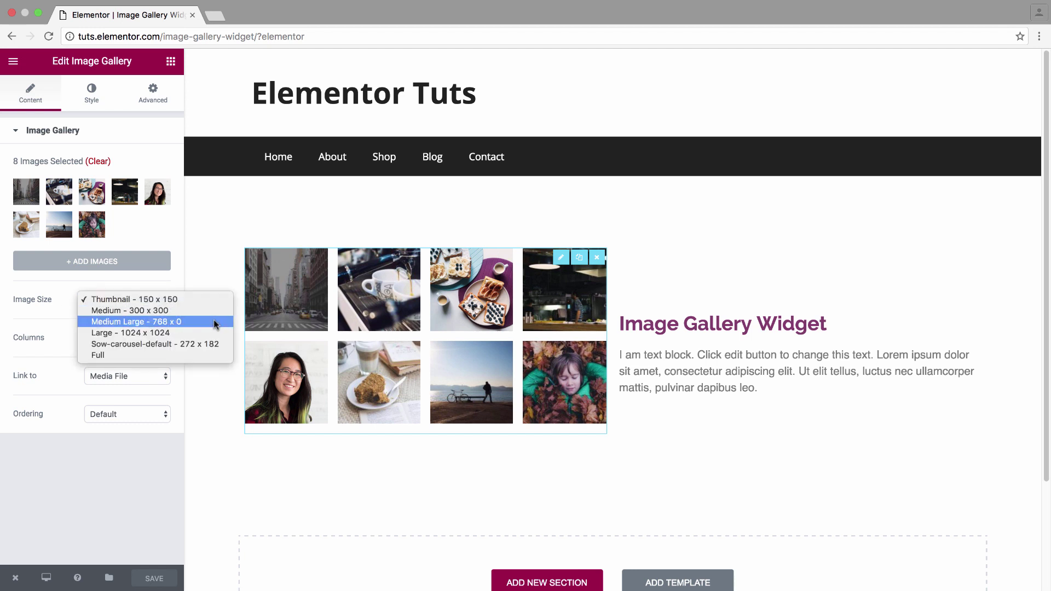
left_click(168, 300)
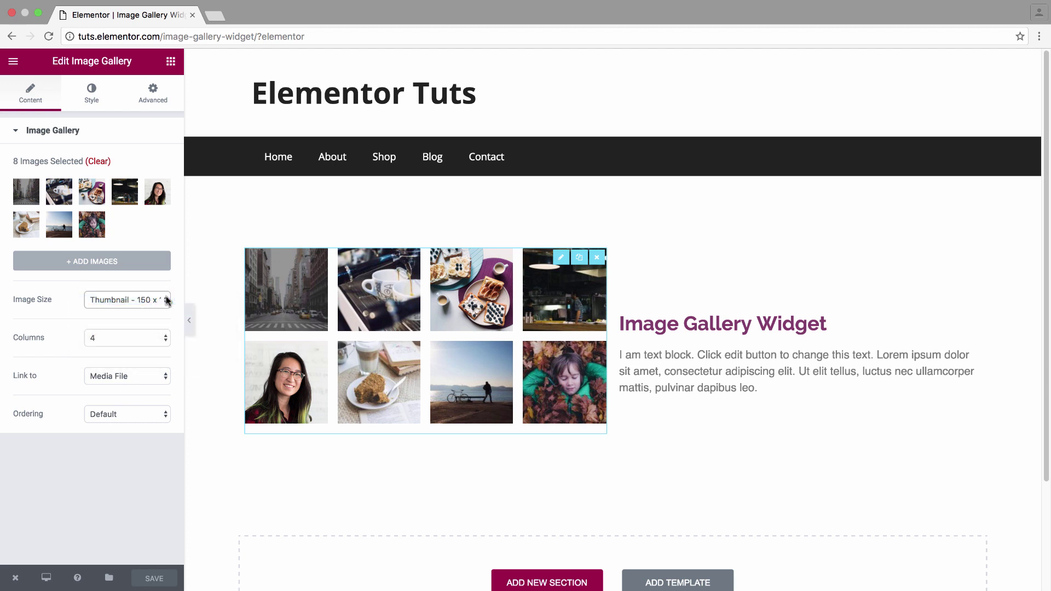
left_click(150, 342)
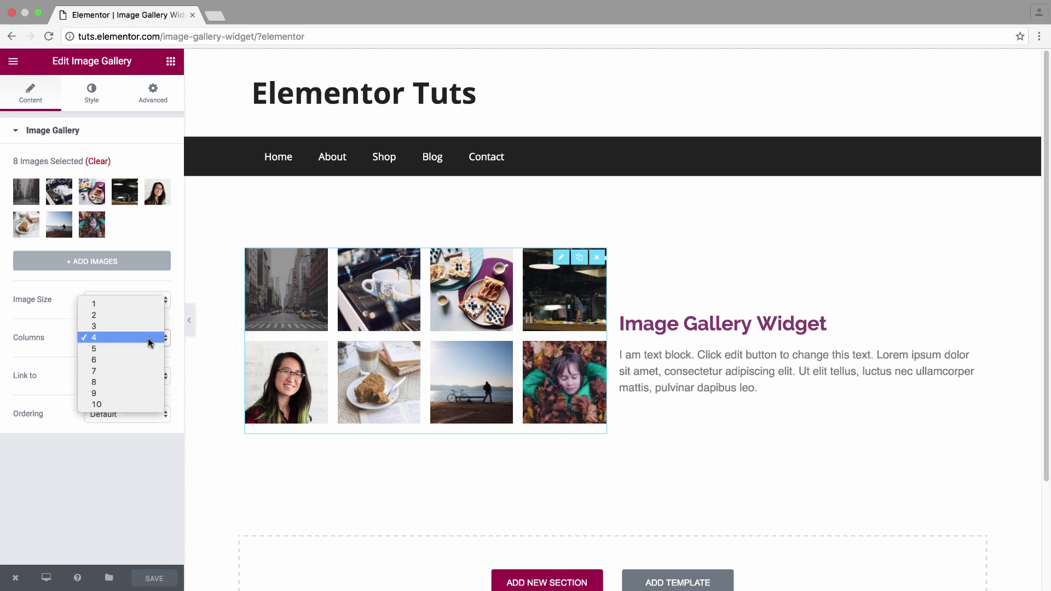
left_click(144, 360)
left_click(139, 337)
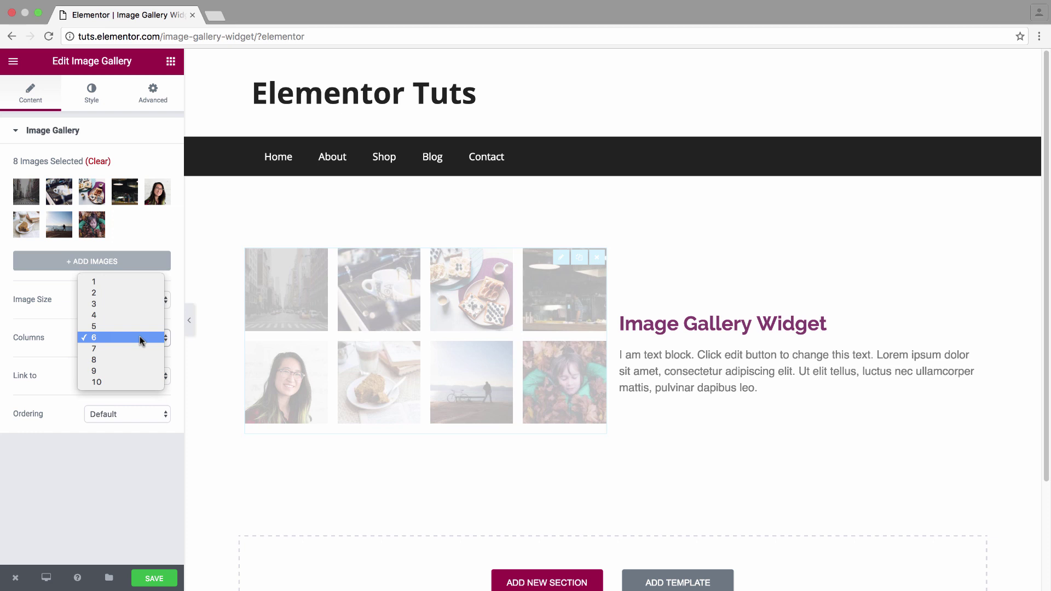
left_click(136, 315)
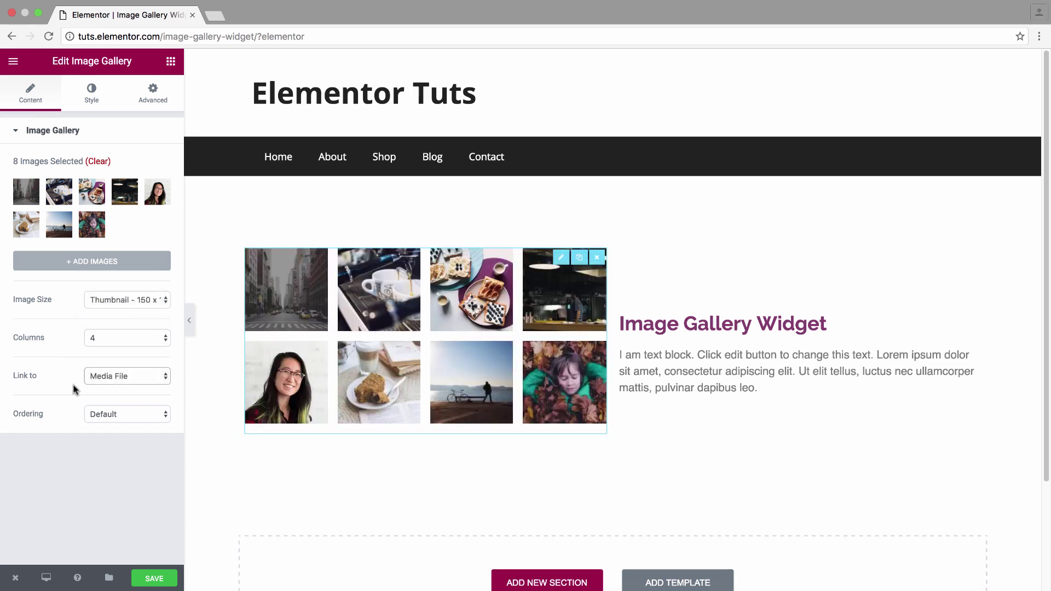
left_click(100, 383)
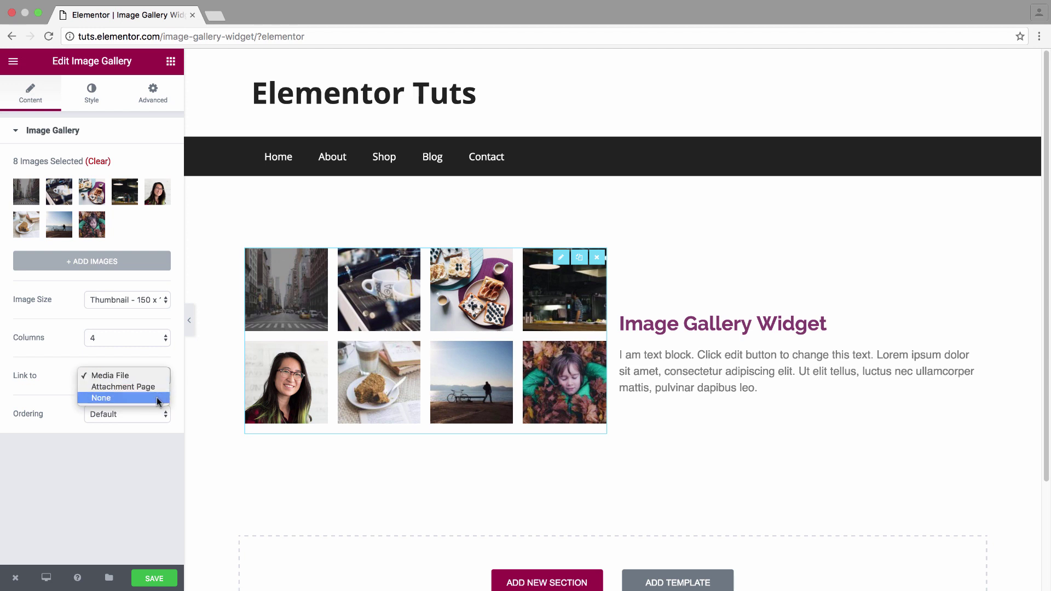
left_click(148, 376)
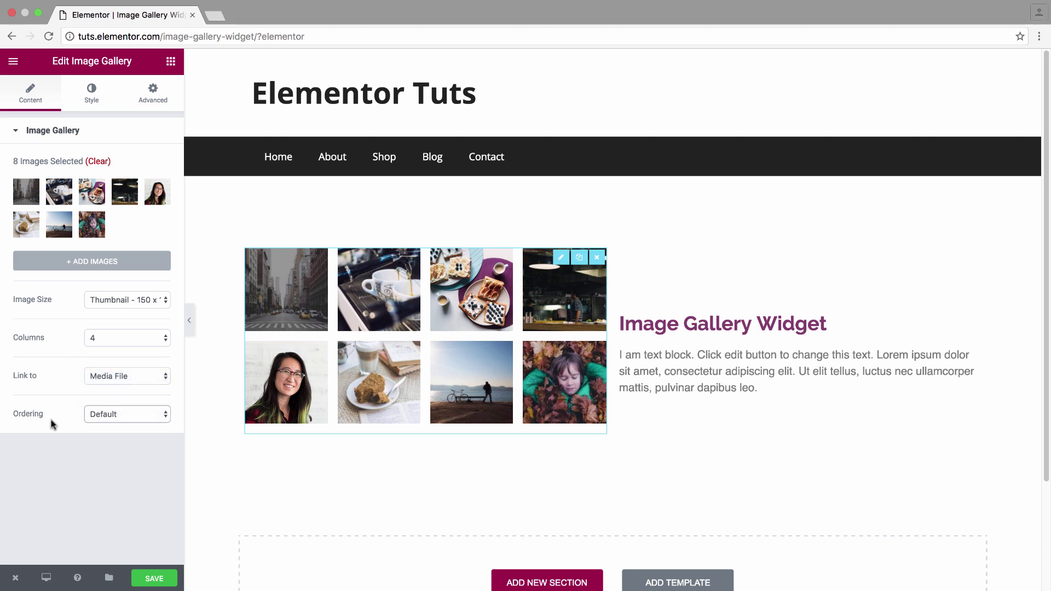
left_click(89, 415)
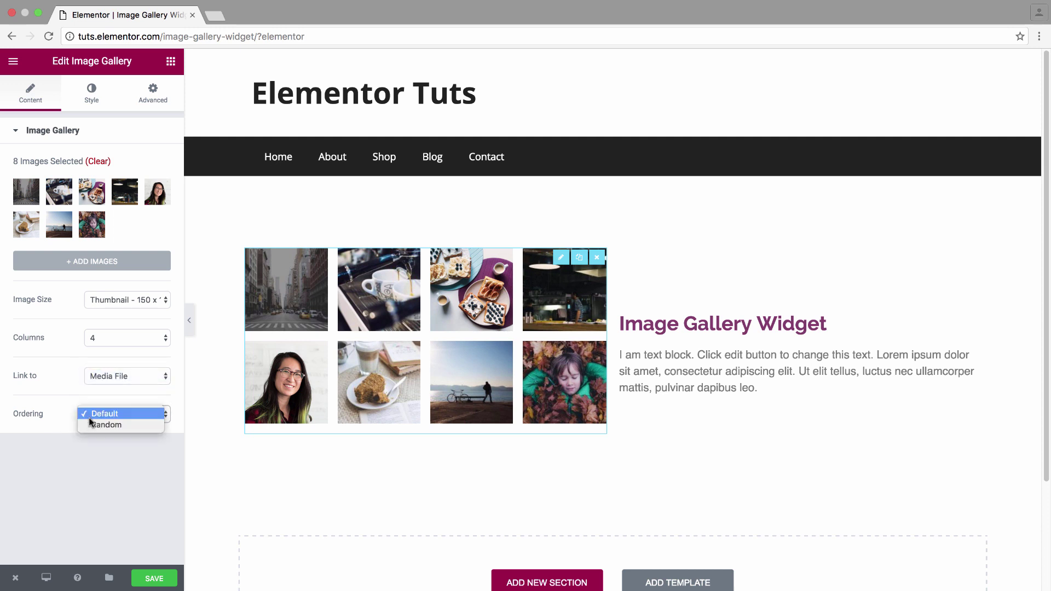
left_click(137, 418)
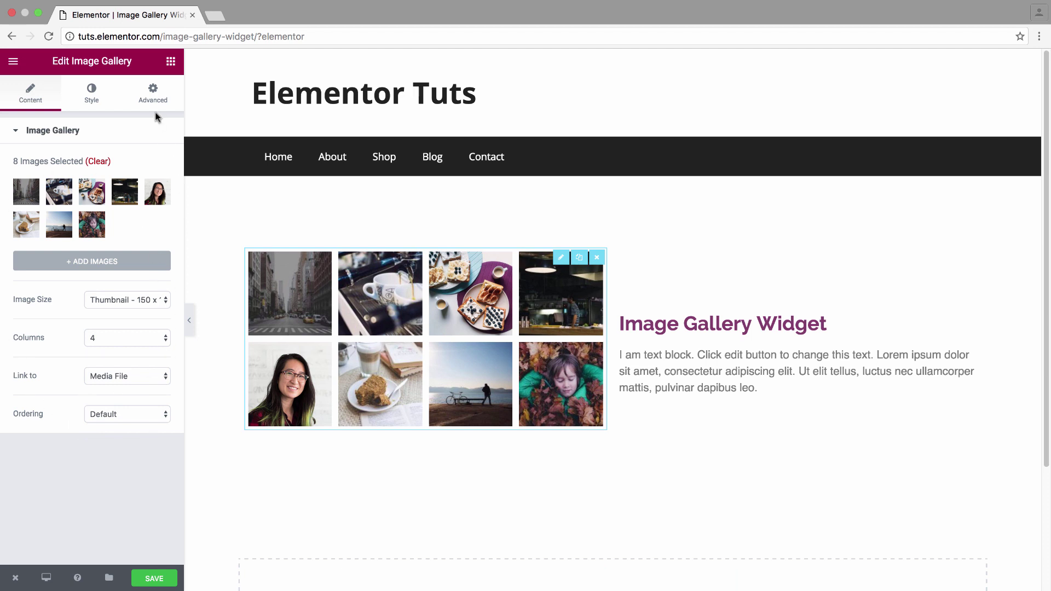
In the Style settings, set the image spacing to Custom with a gap of 8.
left_click(80, 104)
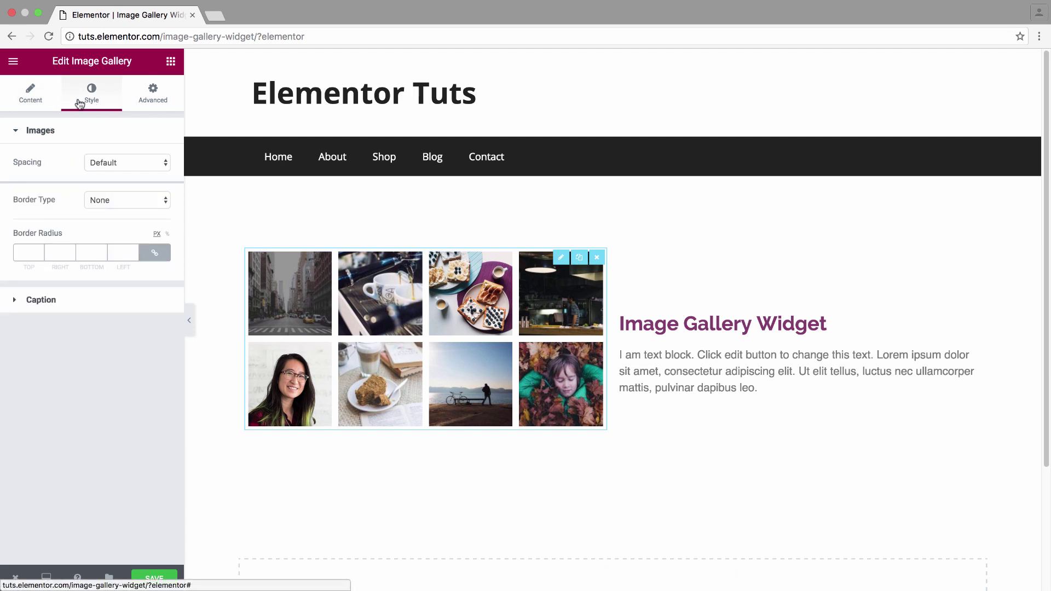
left_click(92, 139)
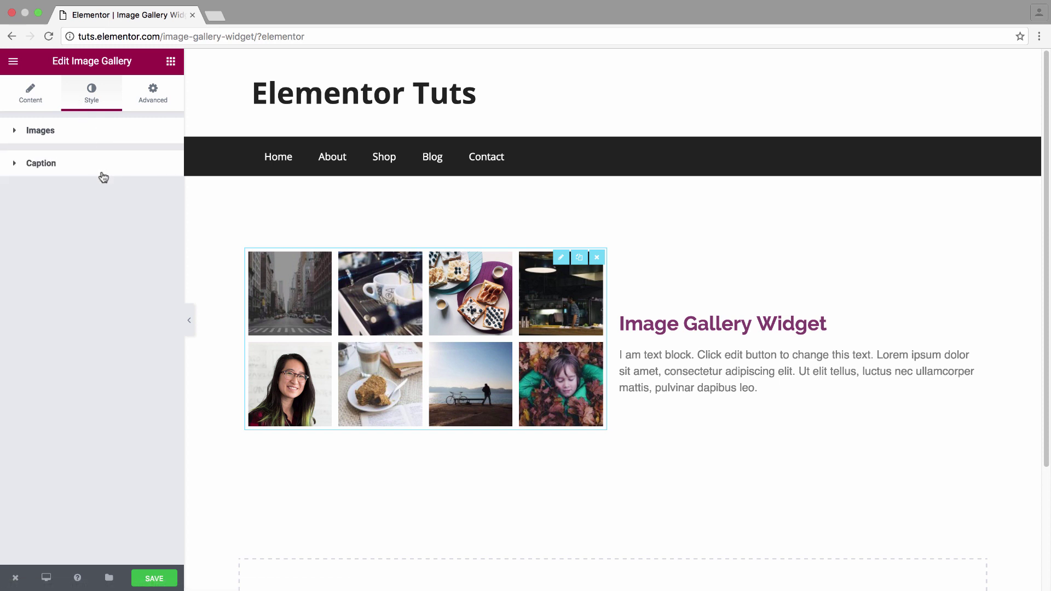
left_click(92, 139)
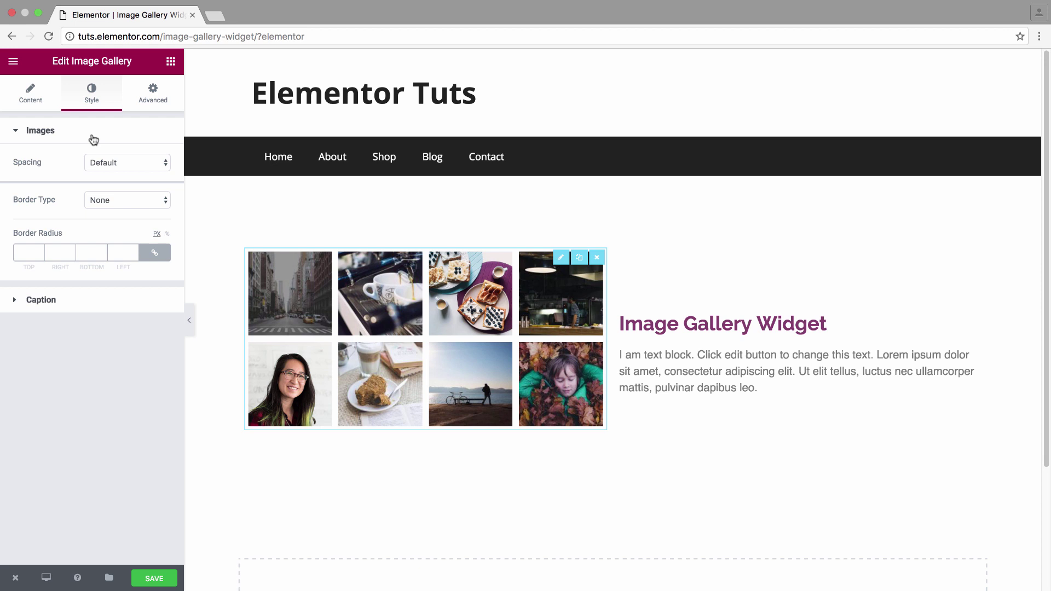
left_click(127, 160)
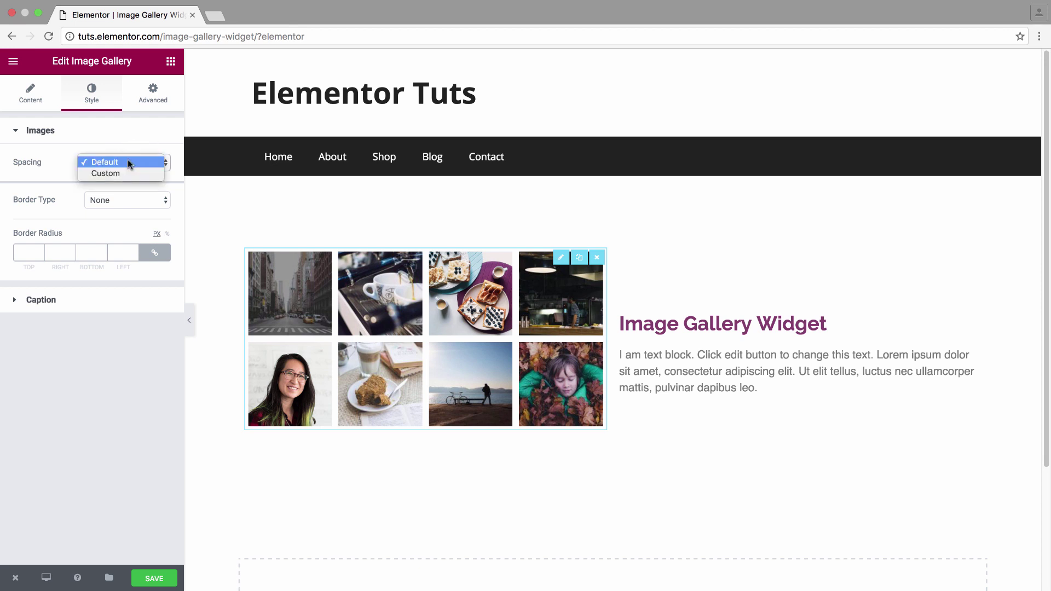
left_click(134, 173)
left_click_drag(63, 200, 25, 203)
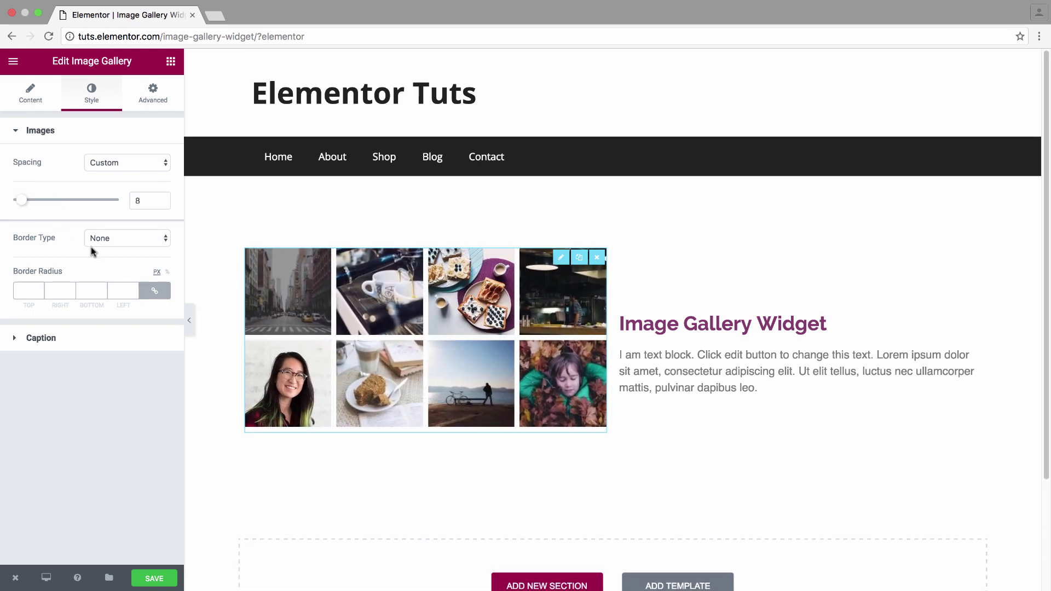
Try Double, then Dotted, then Solid border types on the gallery images.
left_click(110, 244)
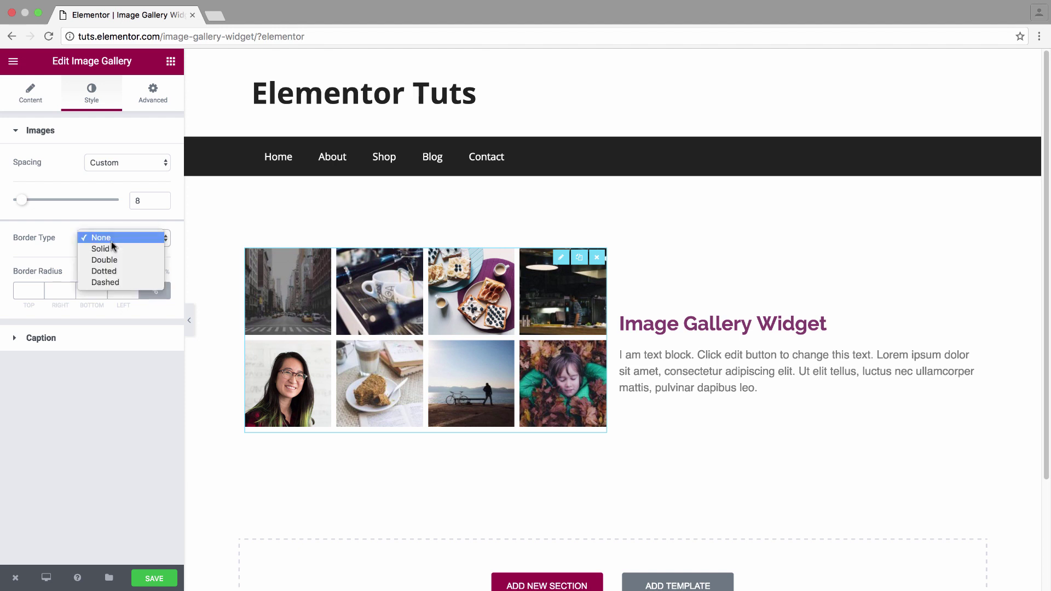
key("Escape")
left_click(113, 237)
left_click(113, 245)
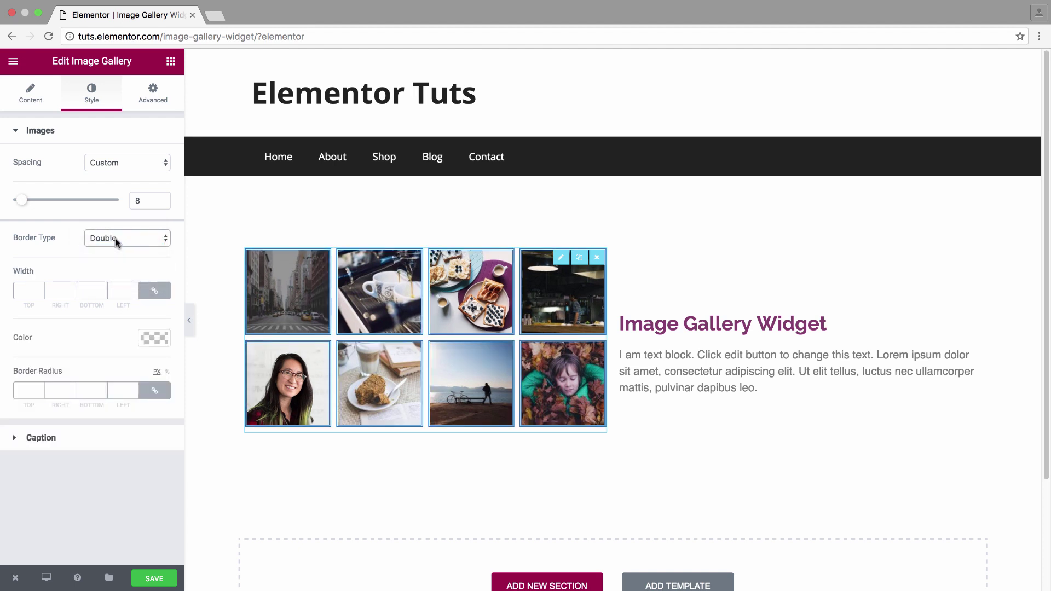
left_click(115, 238)
left_click(118, 252)
left_click(117, 237)
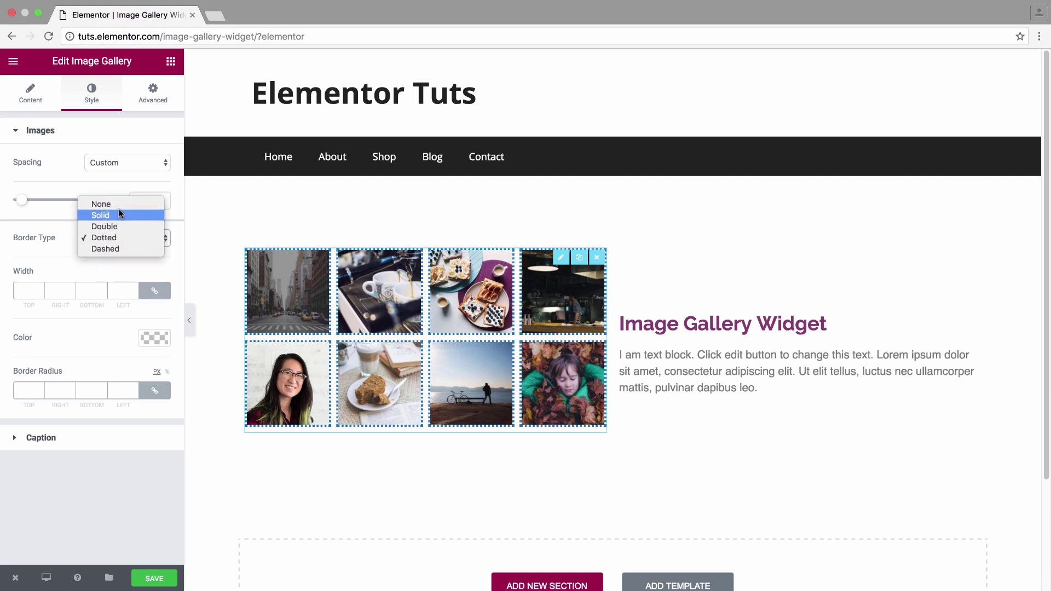
left_click(114, 214)
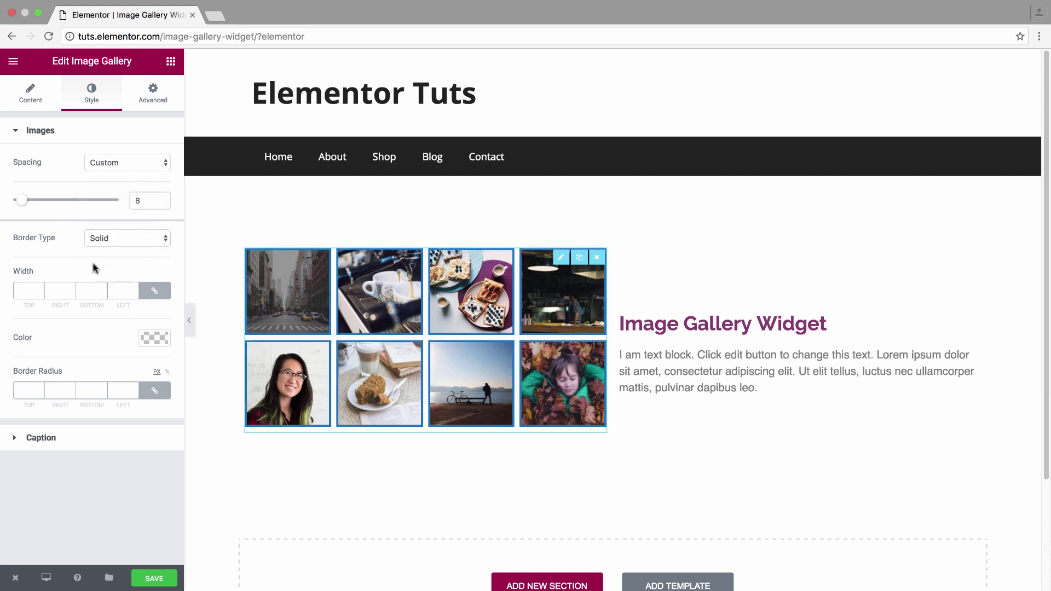
Give the borders width 5 and a grey colour, then clear the colour and width.
left_click(27, 292)
type("5")
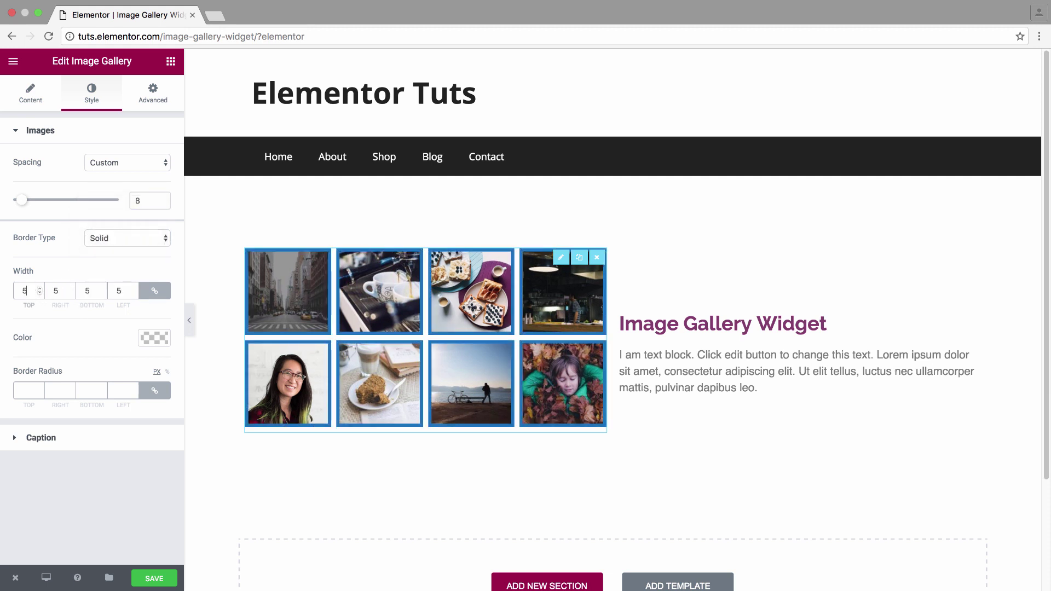
left_click(154, 337)
left_click(12, 393)
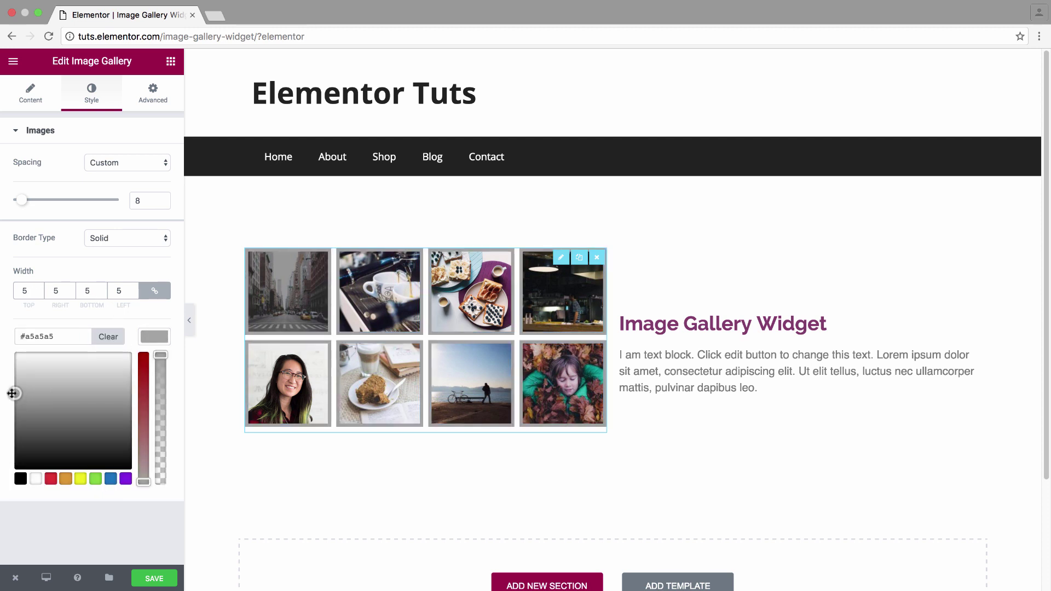
left_click(147, 322)
left_click(154, 339)
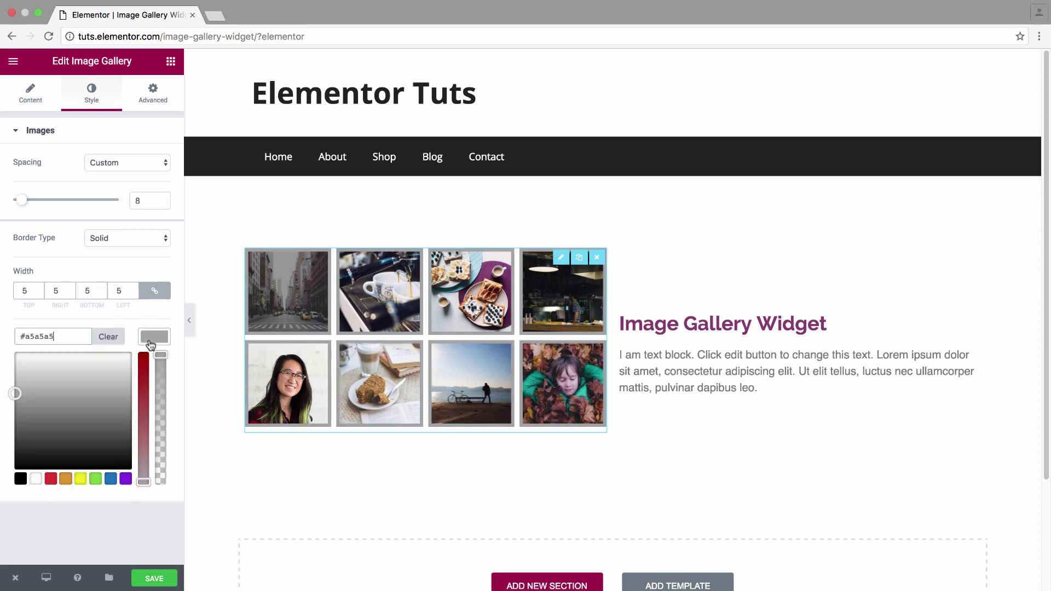
left_click(112, 338)
left_click(87, 291)
key("BackSpace")
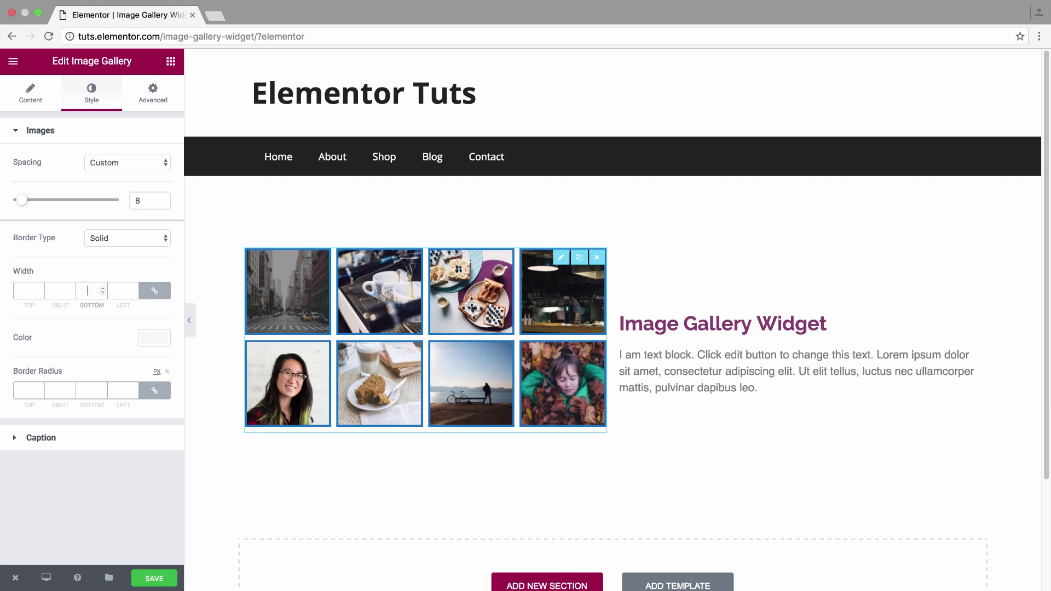
left_click(127, 238)
left_click(104, 225)
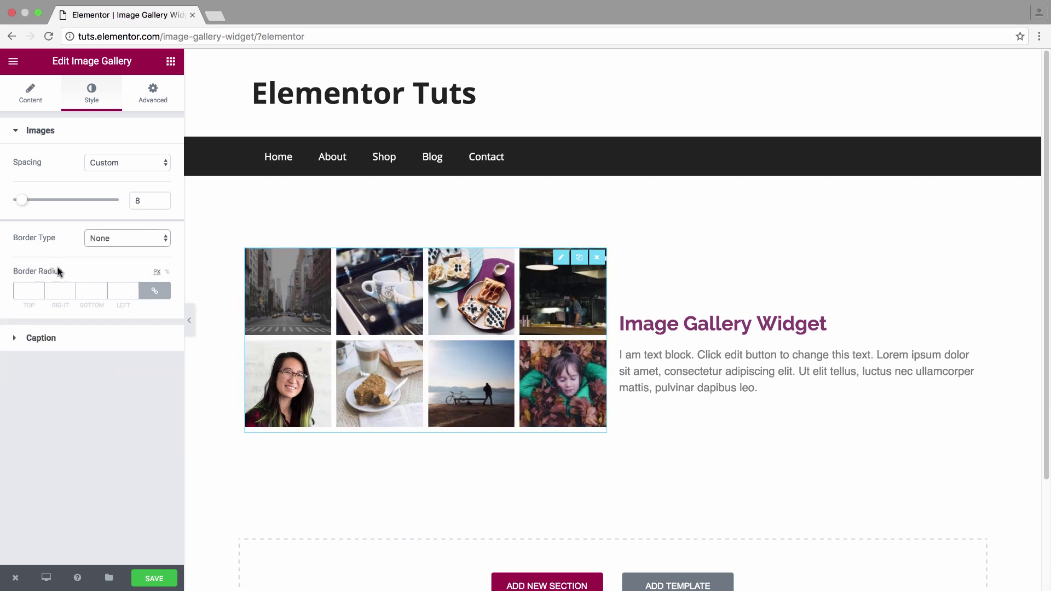
left_click(25, 292)
type("50")
key("BackSpace")
key("BackSpace")
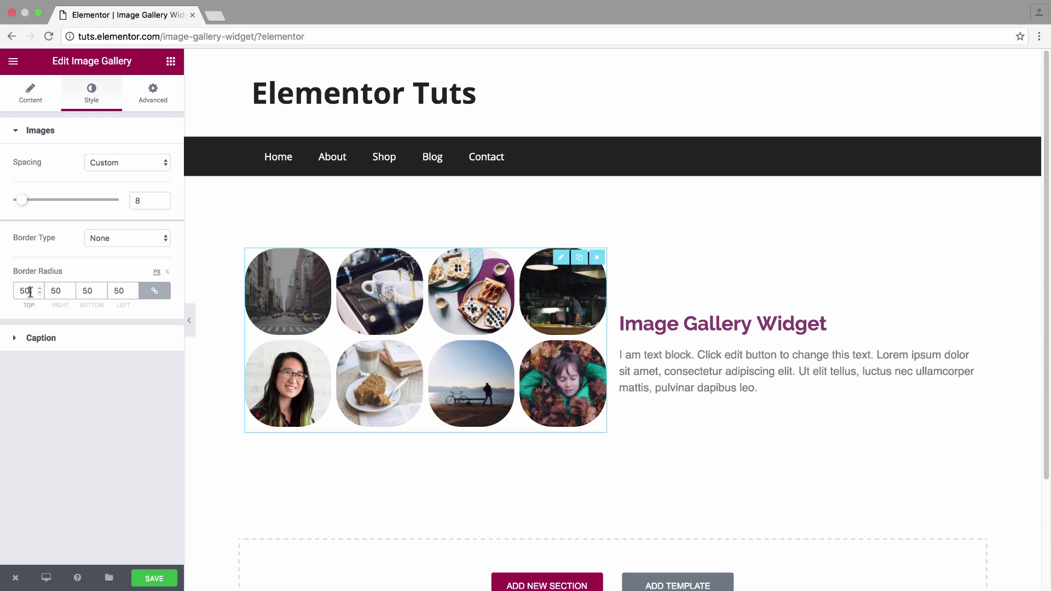
type("100")
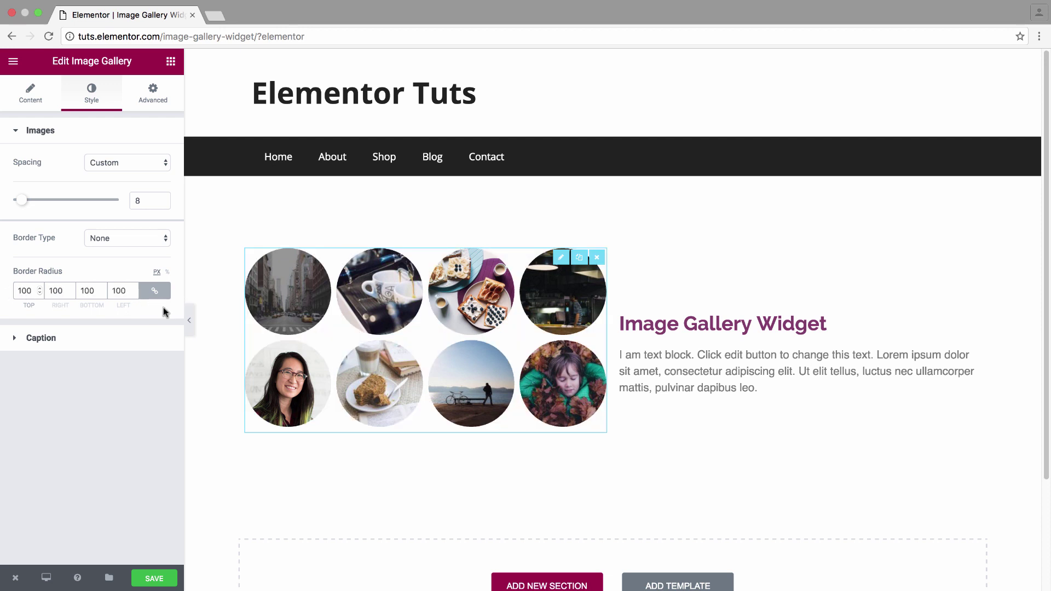
left_click_drag(35, 292, 0, 294)
key("BackSpace")
left_click(129, 145)
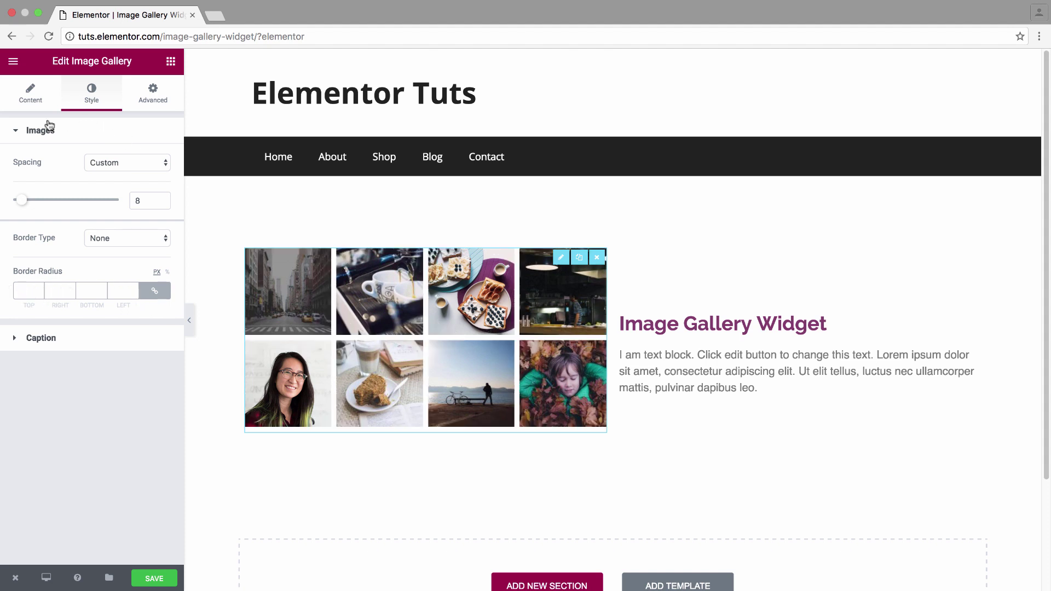
Set caption Display to Show and, after trying each alignment, center the captions.
left_click(133, 137)
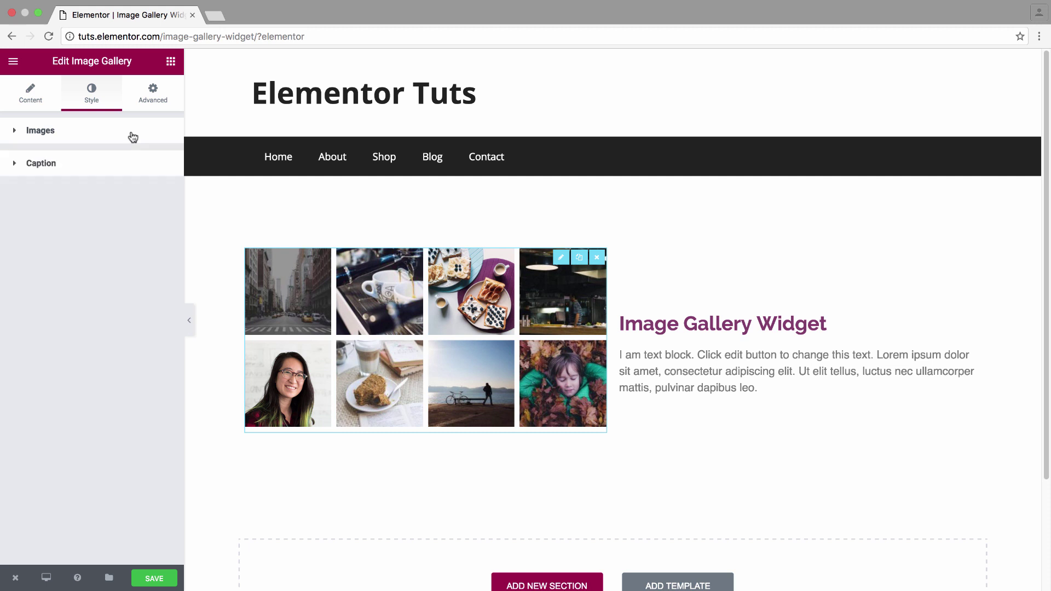
left_click(132, 167)
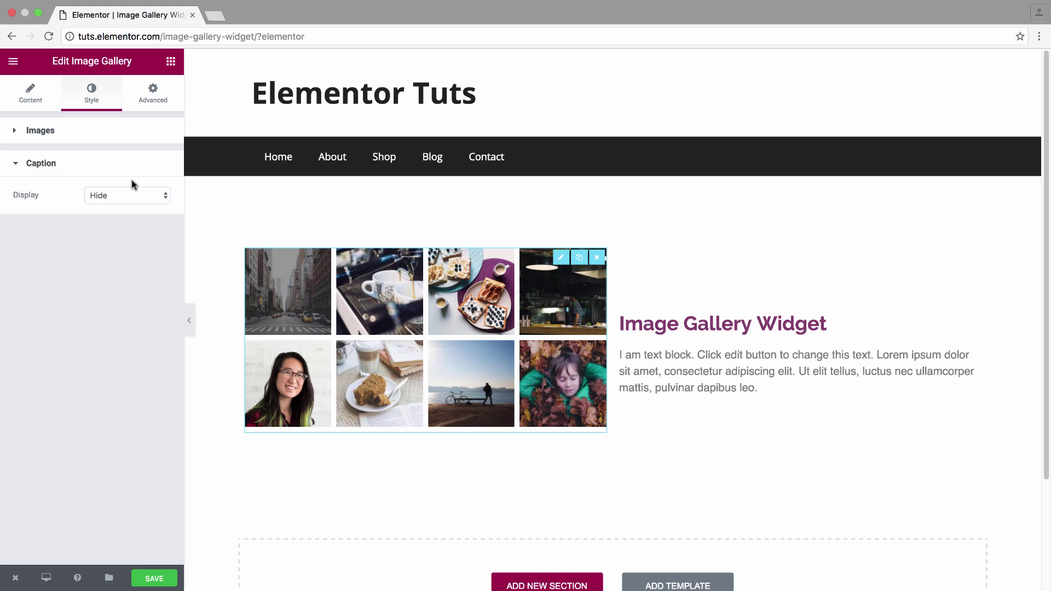
left_click(134, 196)
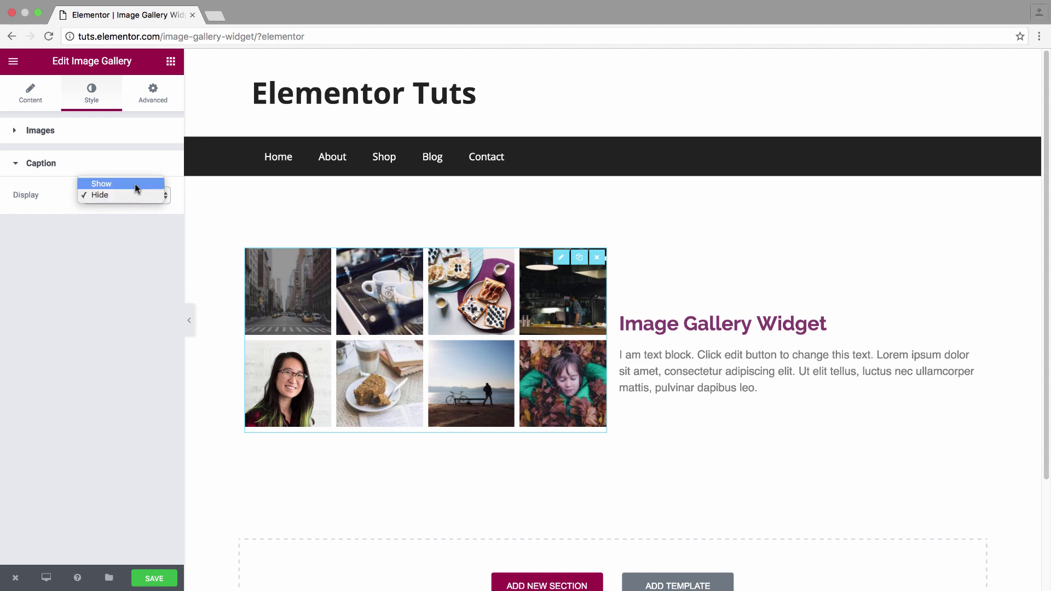
left_click(136, 185)
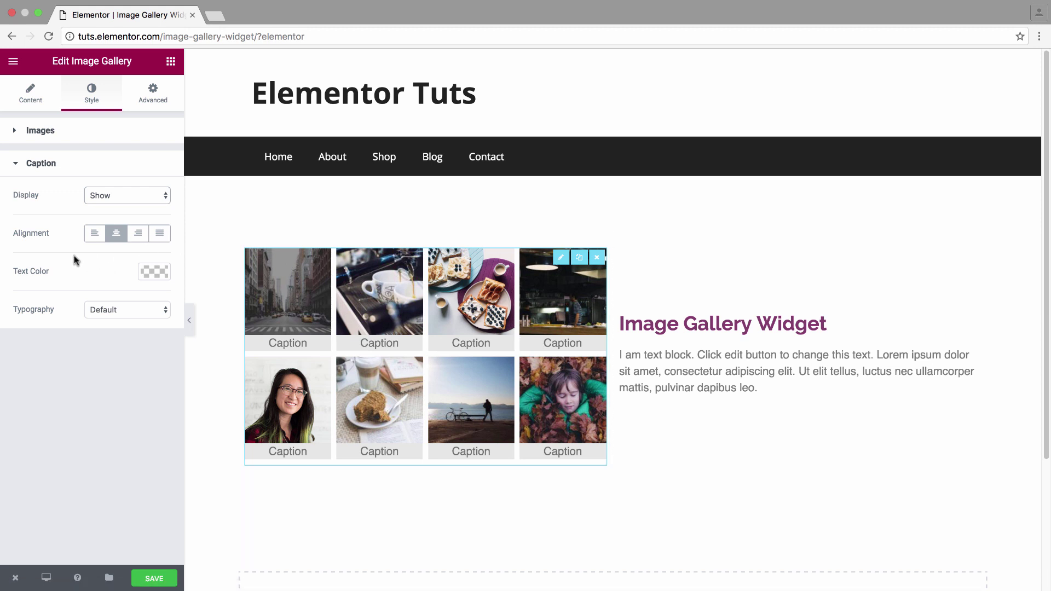
left_click(94, 233)
left_click(117, 233)
left_click(138, 233)
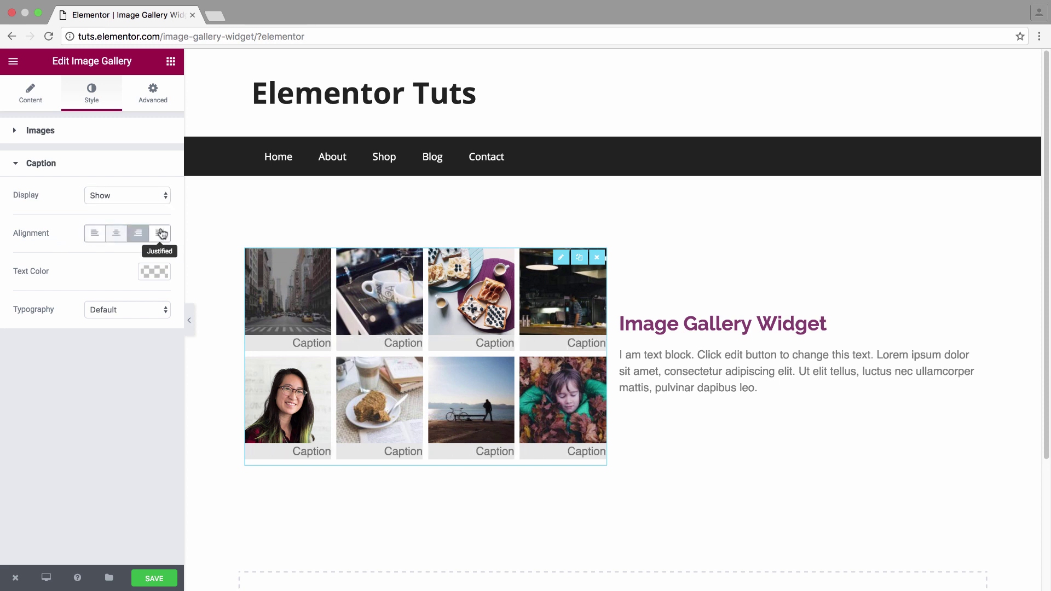
left_click(159, 234)
left_click(112, 236)
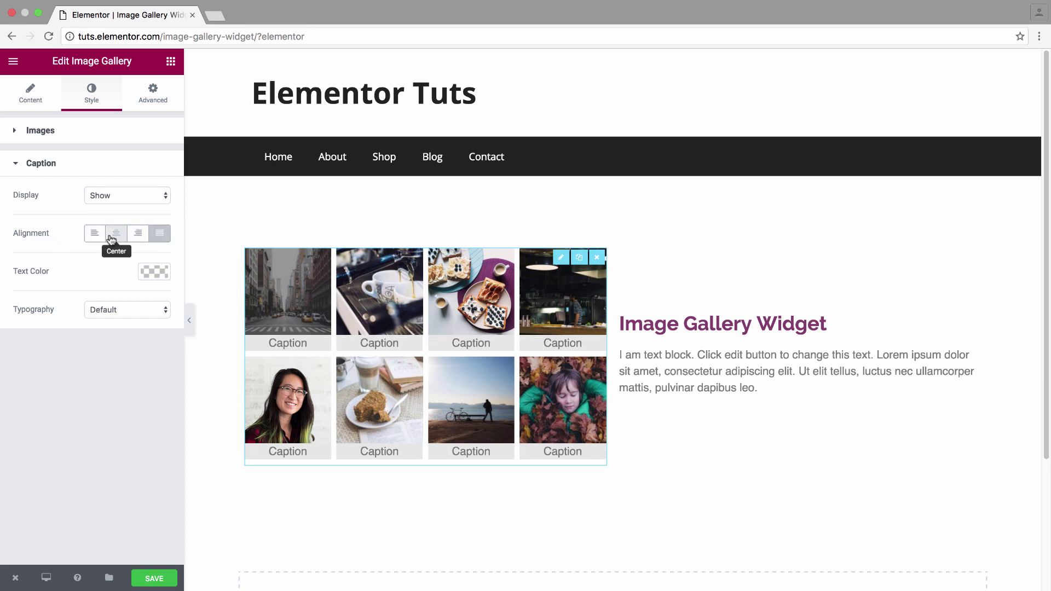
Paste purple #843e6d as the caption text colour.
left_click(154, 271)
left_click(73, 271)
key("ctrl+v")
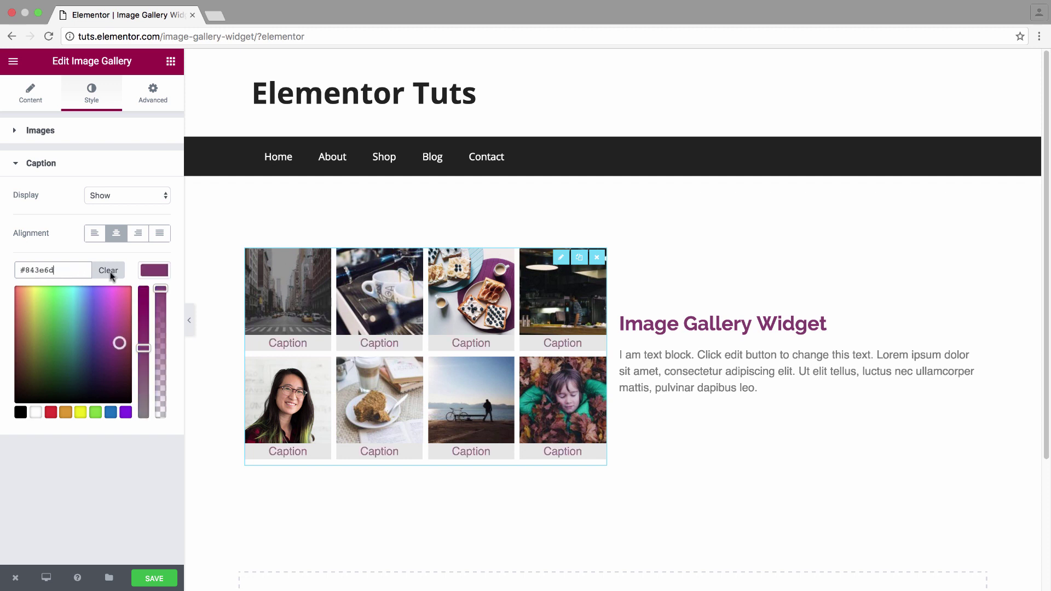
left_click(145, 271)
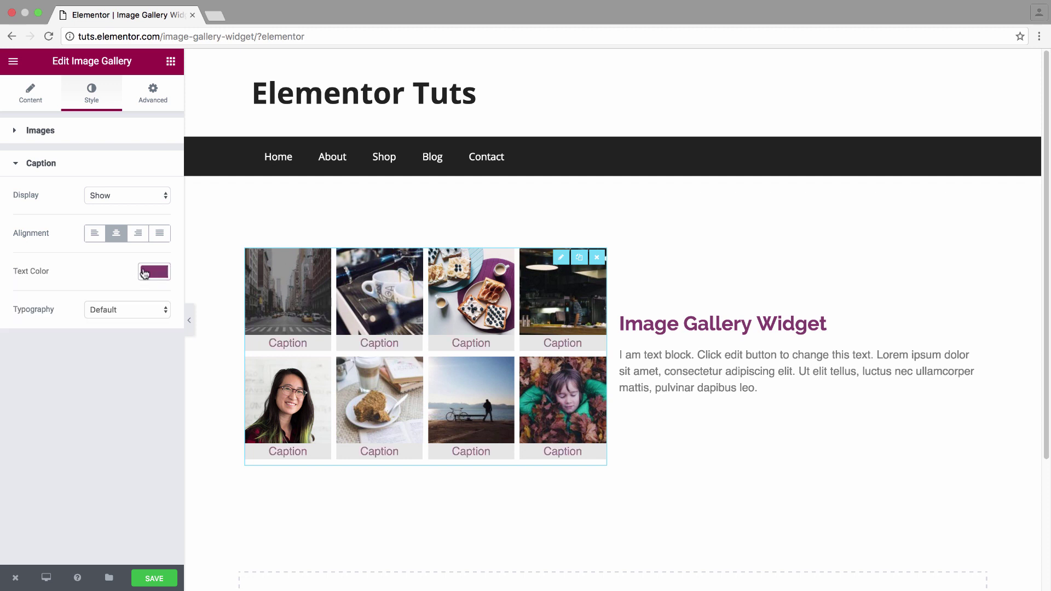
Switch caption typography to Custom, keeping the default font family, weight and style.
left_click(151, 310)
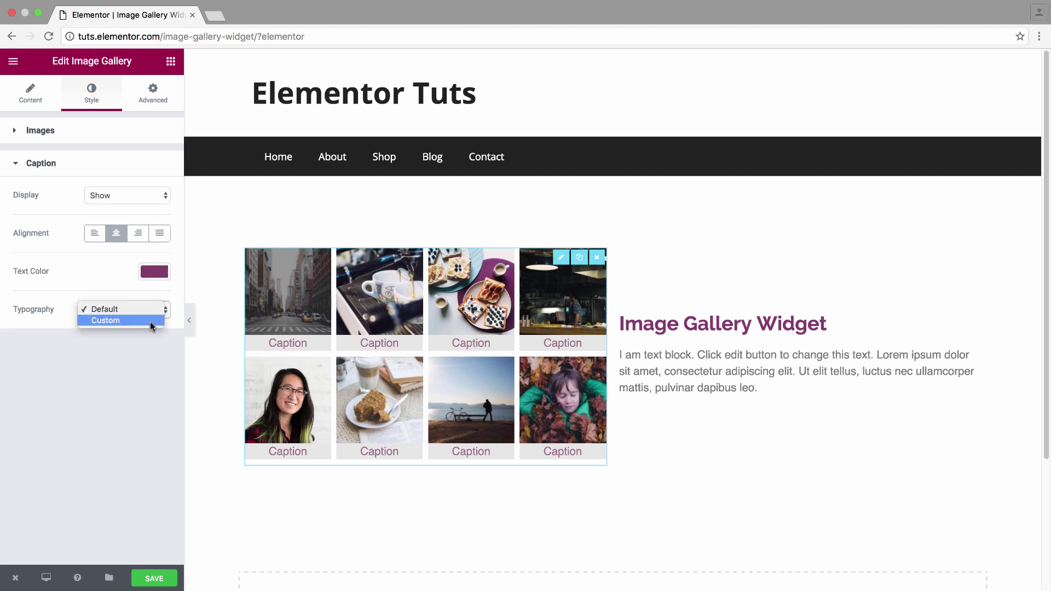
left_click(150, 322)
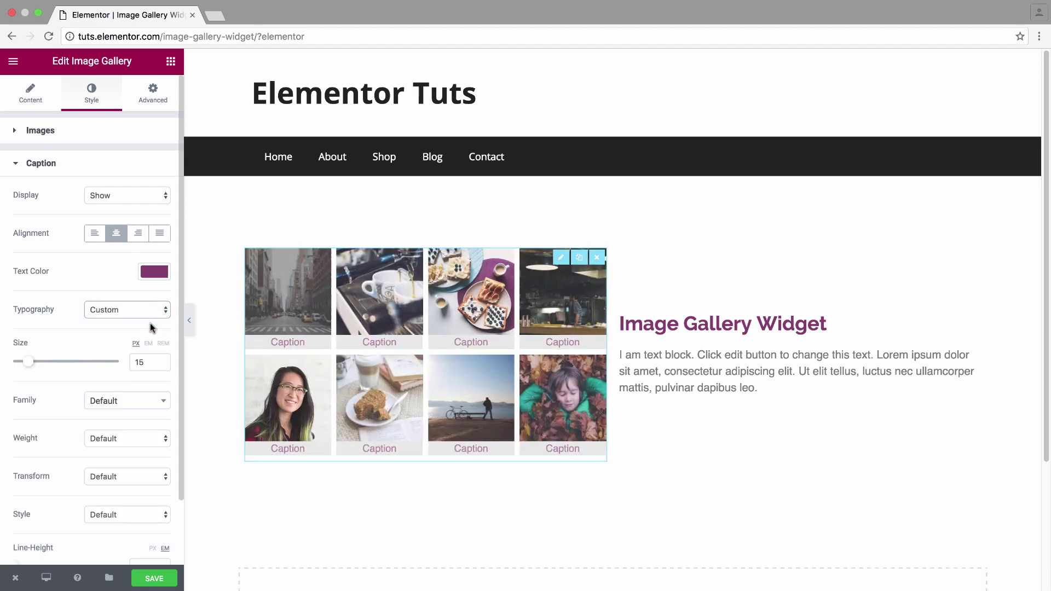
left_click(105, 406)
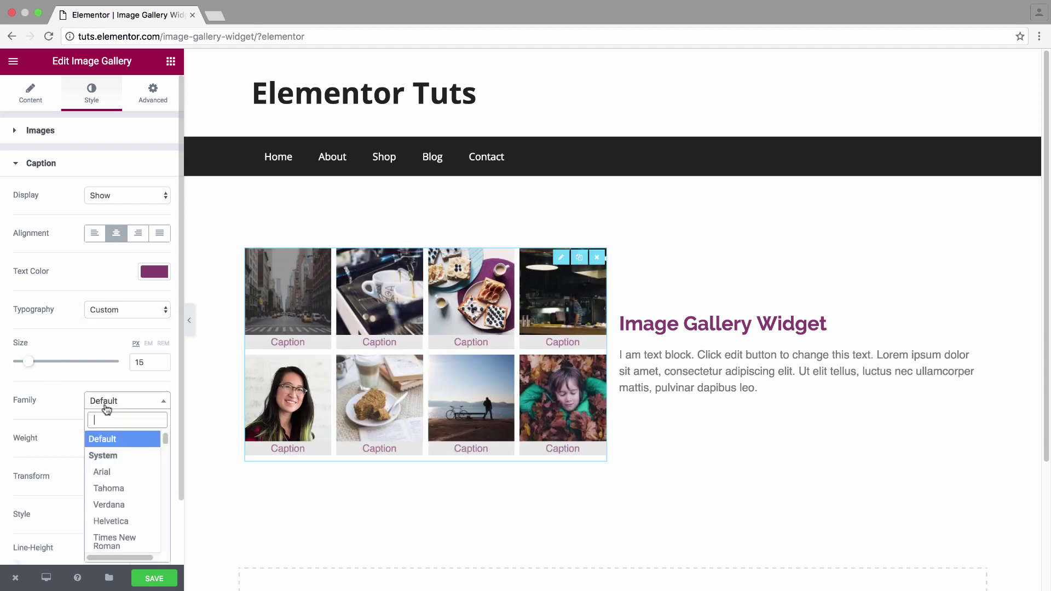
left_click(105, 405)
left_click(113, 439)
left_click(114, 439)
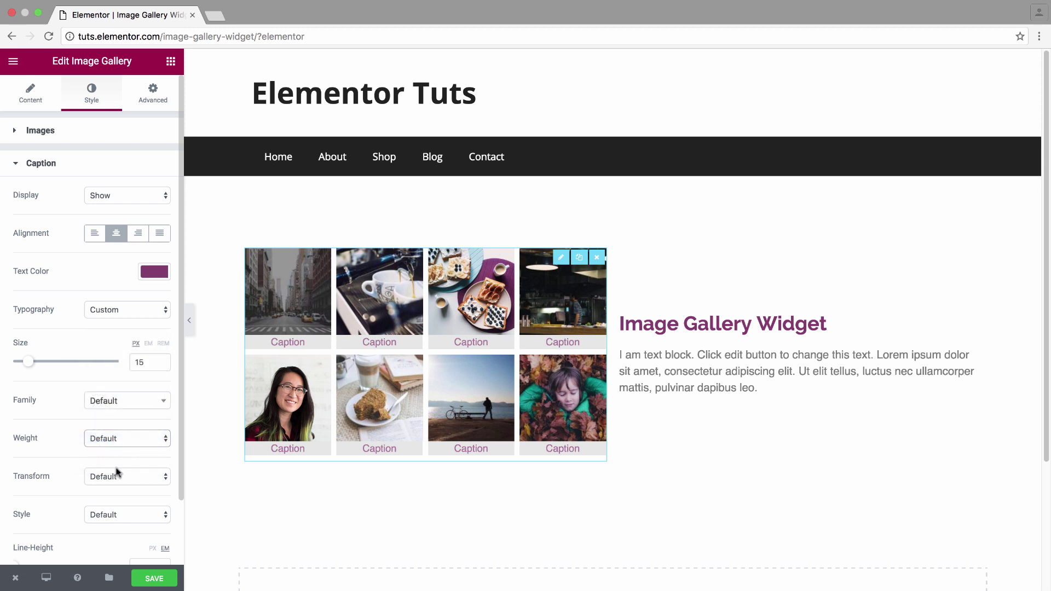
scroll(121, 476, "down", 3)
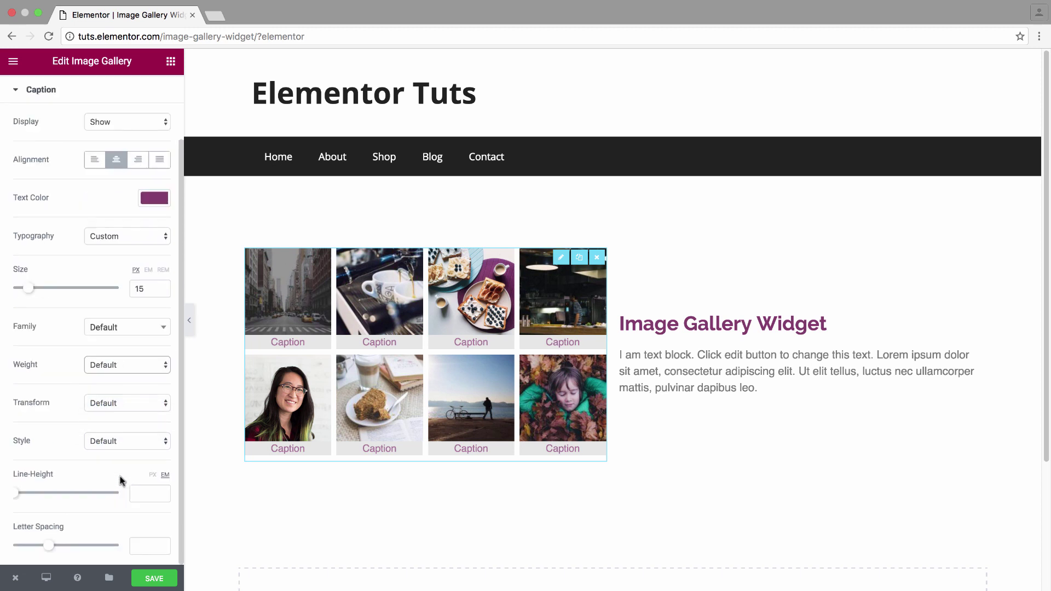
left_click(110, 443)
left_click(110, 441)
Set caption line height to 1.5 and letter spacing to 0.6, then save the page.
left_click_drag(16, 493, 32, 495)
left_click_drag(49, 545, 55, 546)
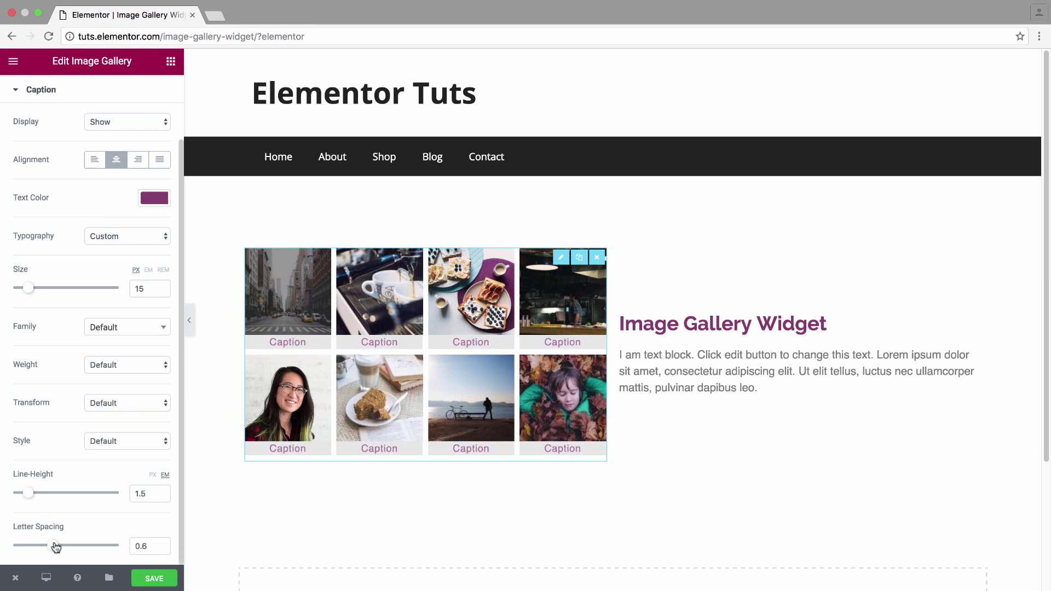
left_click(154, 578)
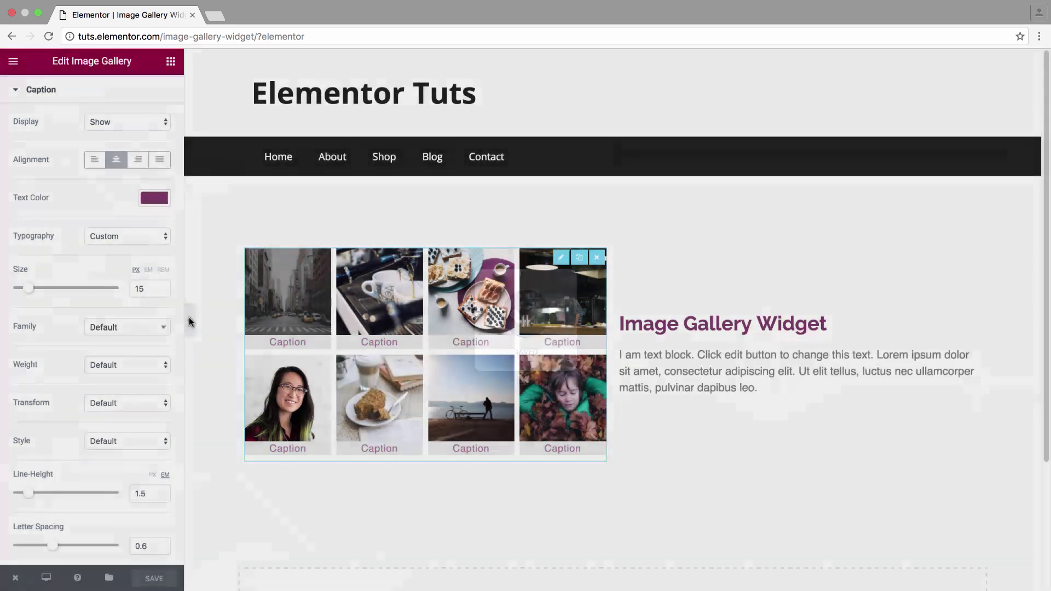
Collapse the editor panel to preview the gallery page at full width.
left_click(189, 319)
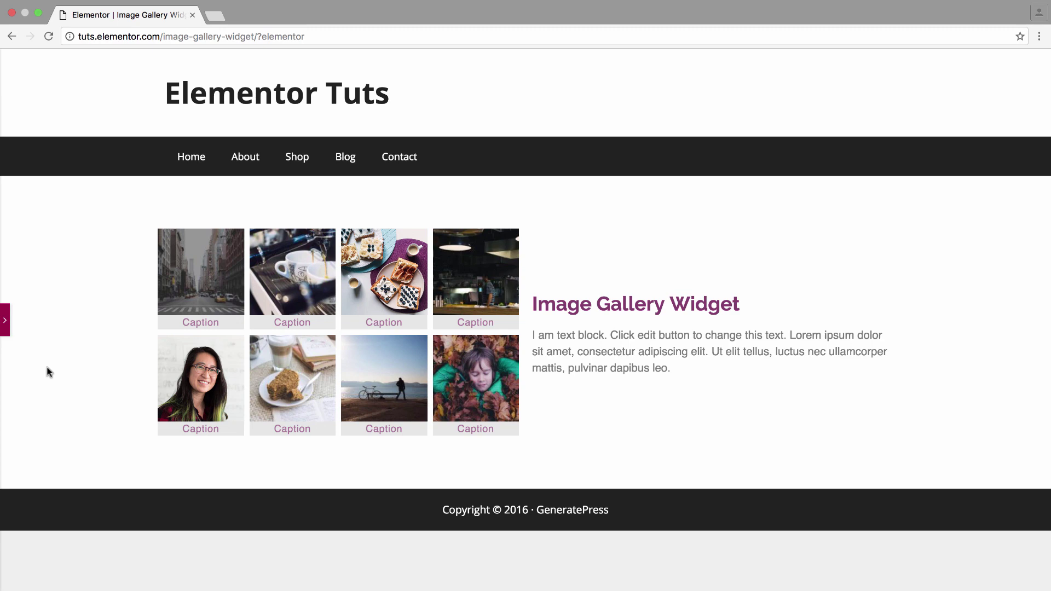